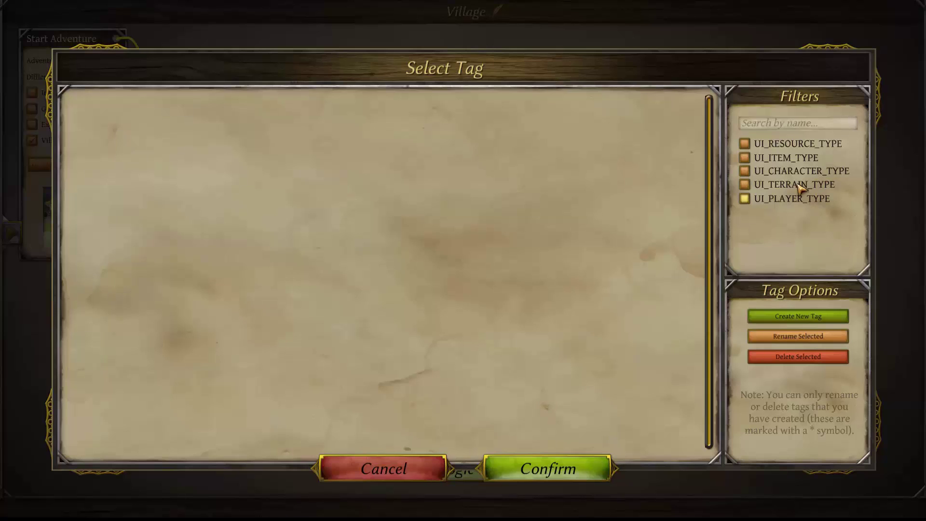
Examine the available tags of UI_CHARACTER_TYPE and UI_PLAYER_TYPE, and leave the tag selection without picking one
left_click(745, 172)
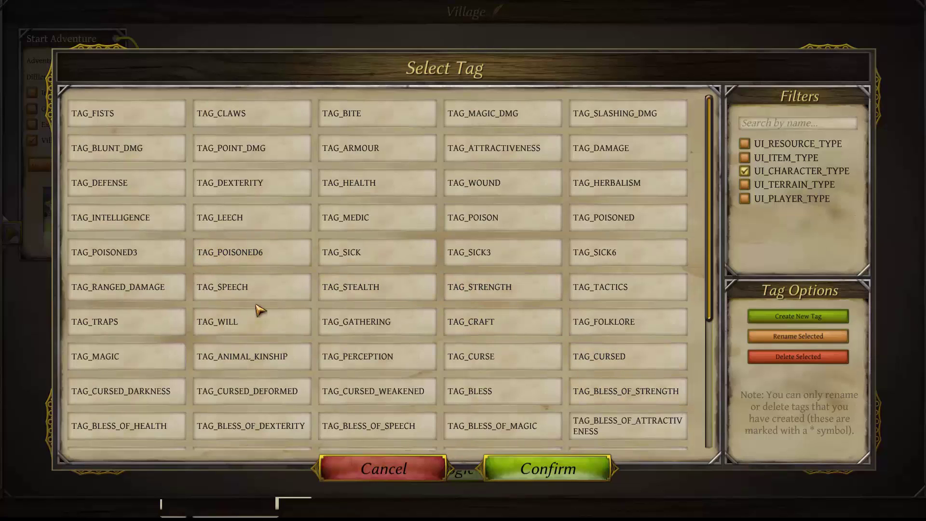
scroll(261, 311, "down", 3)
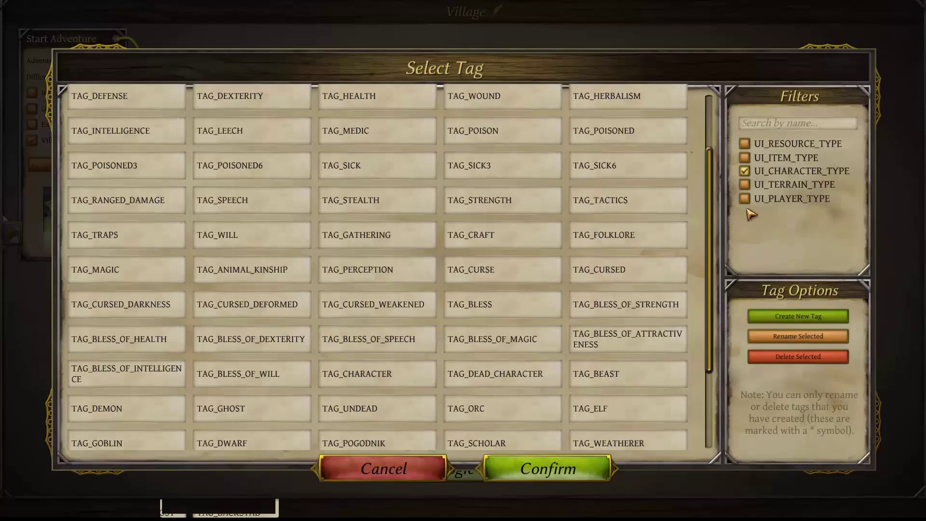
left_click(744, 171)
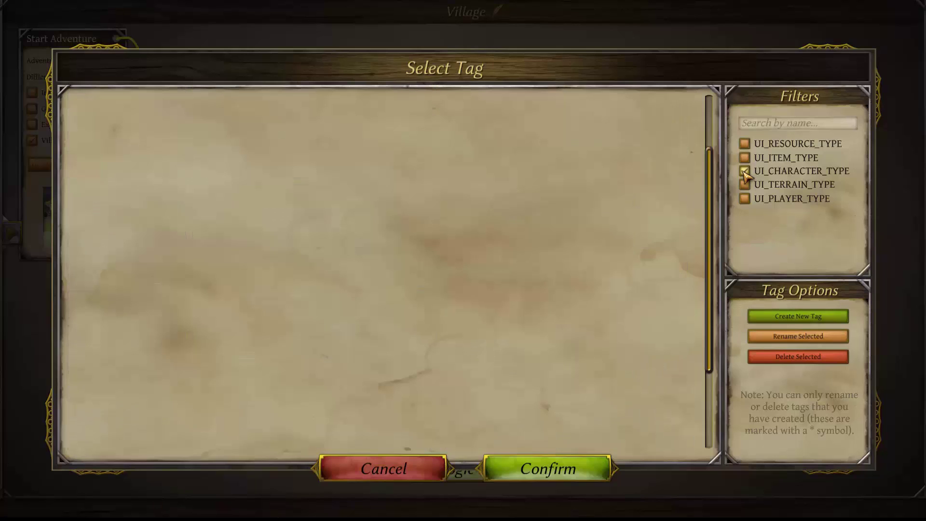
left_click(745, 198)
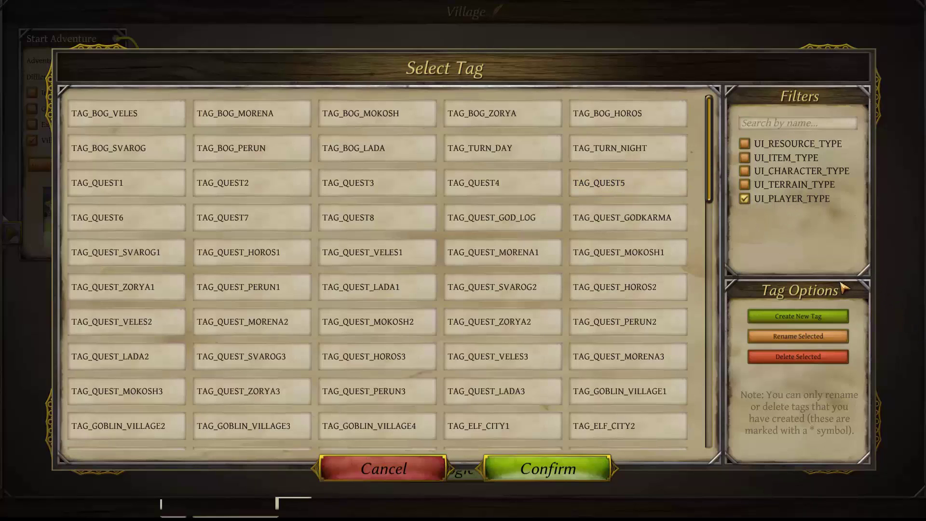
left_click_drag(714, 139, 750, 425)
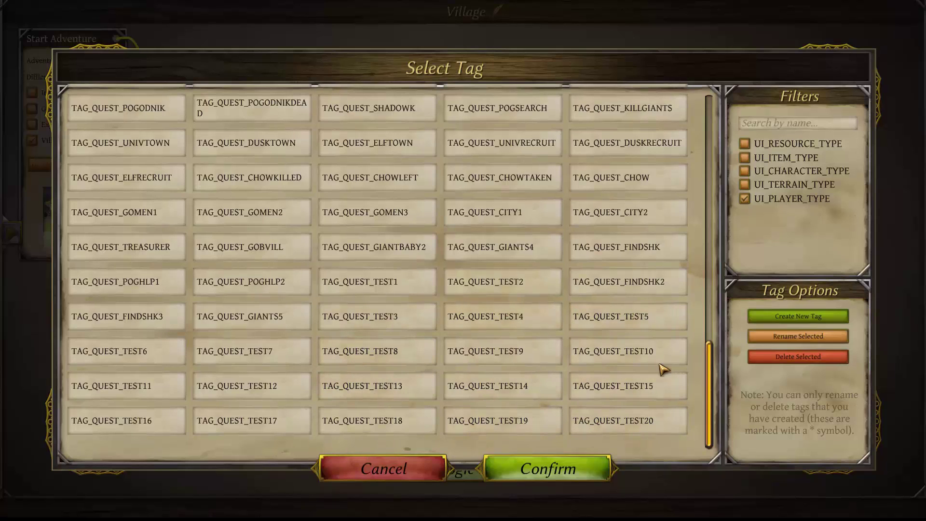
left_click(172, 385)
left_click_drag(709, 443, 691, 117)
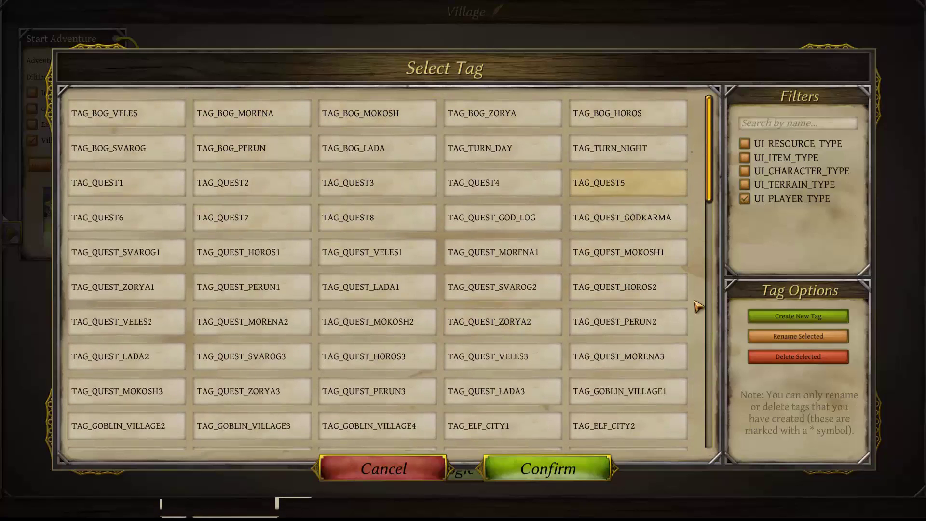
left_click(392, 470)
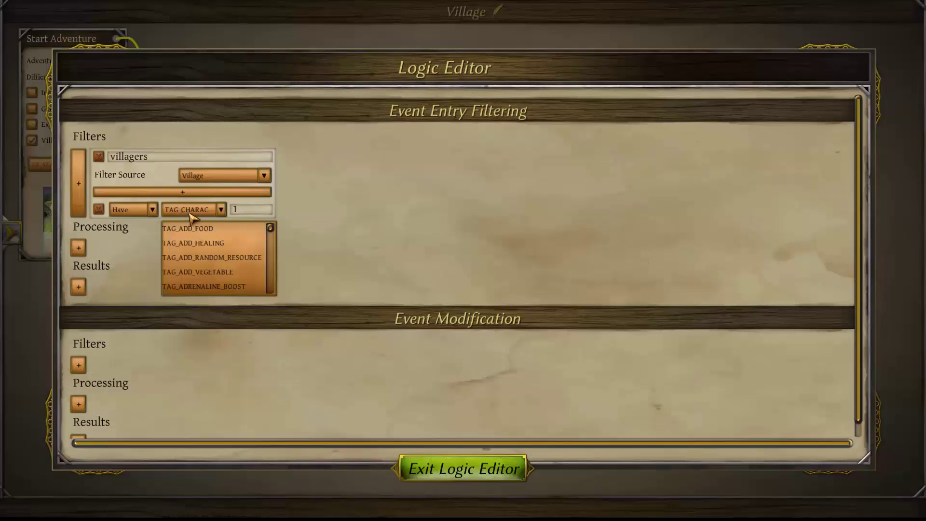
left_click(243, 211)
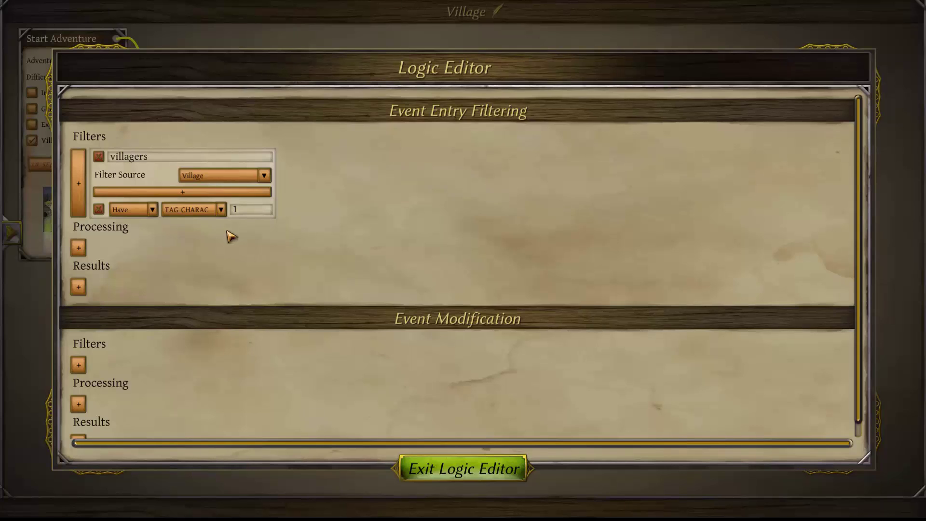
Add an entry requirement of ListSizeEqualOrBigger for the villagers list with a value of 2
left_click(78, 287)
left_click(106, 342)
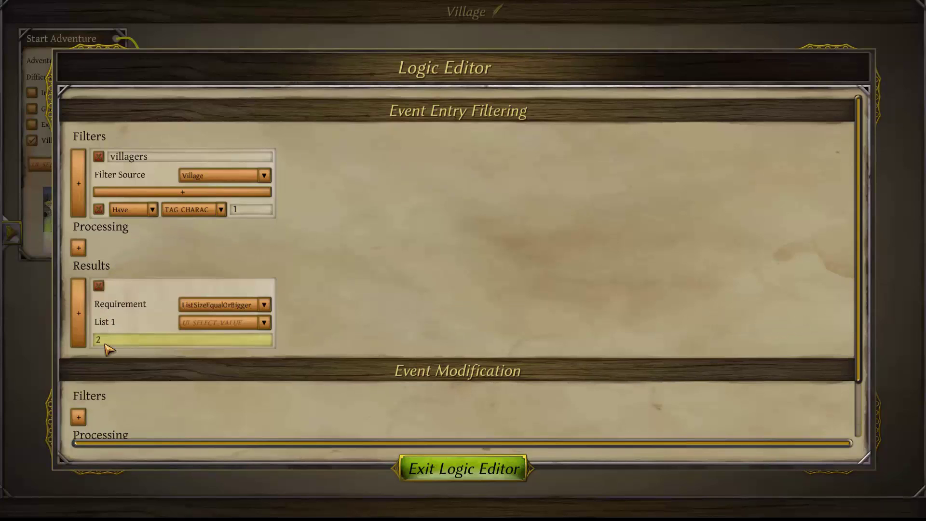
left_click(264, 322)
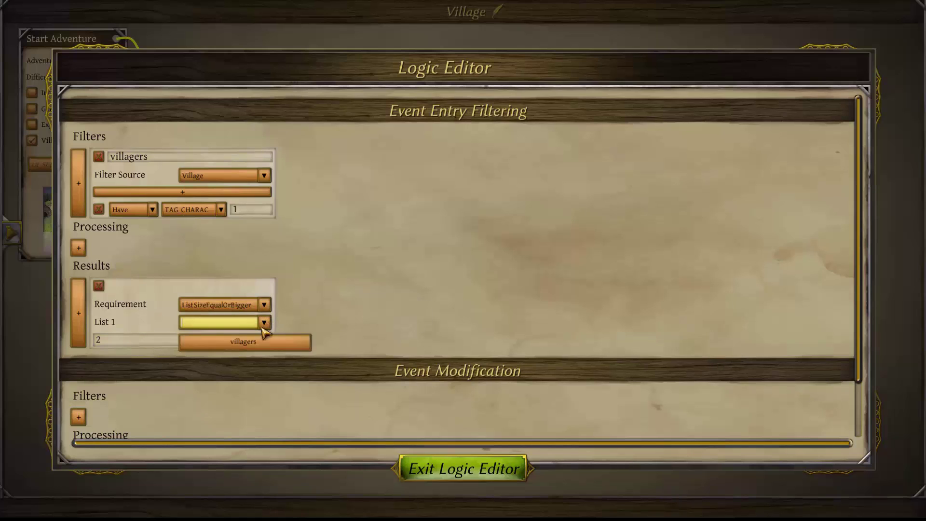
left_click(242, 341)
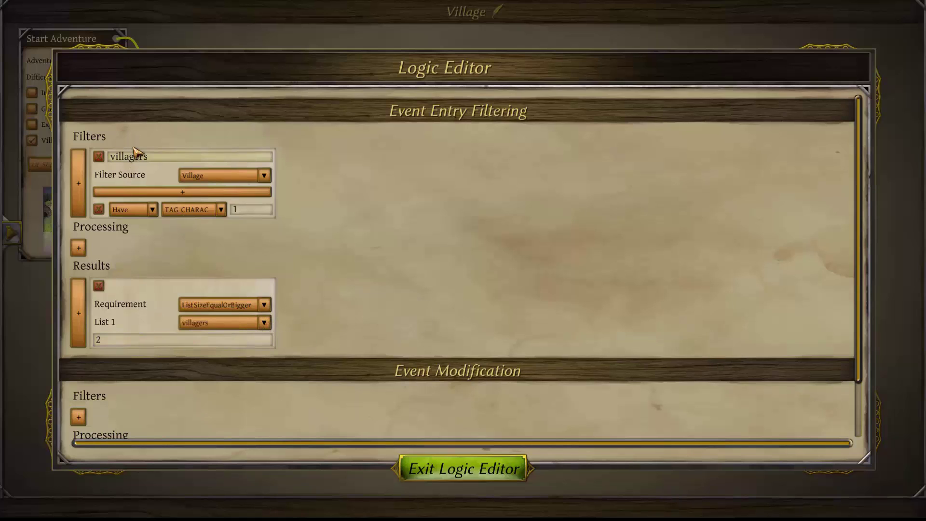
left_click(264, 304)
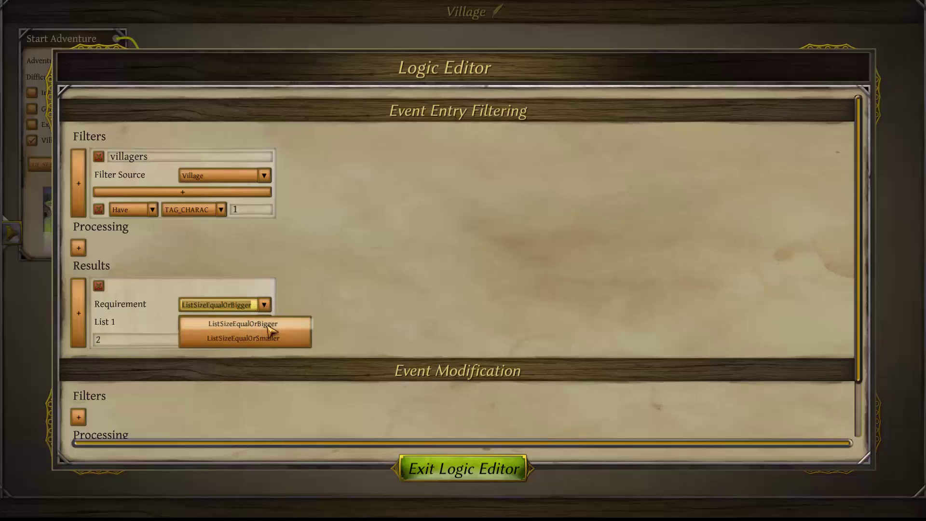
left_click(260, 324)
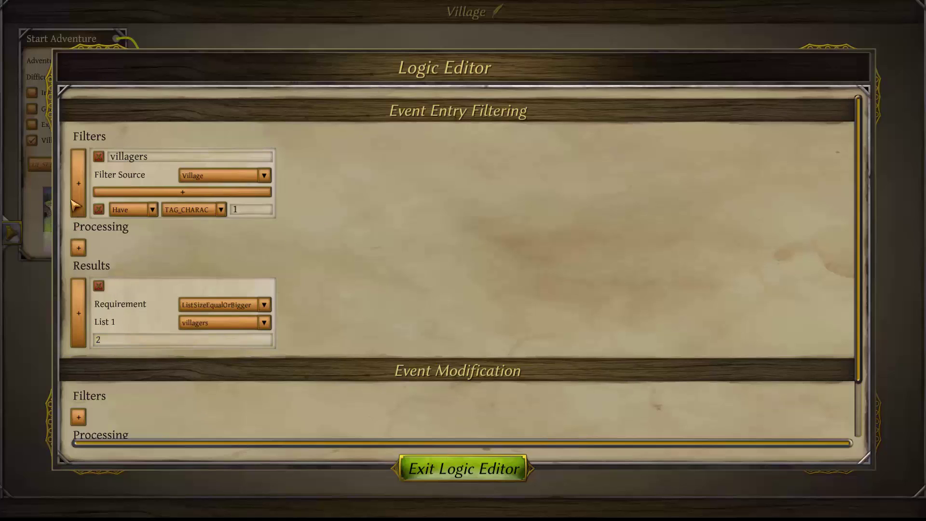
Add a second event entry filter named children with Village as its filter source
left_click(78, 172)
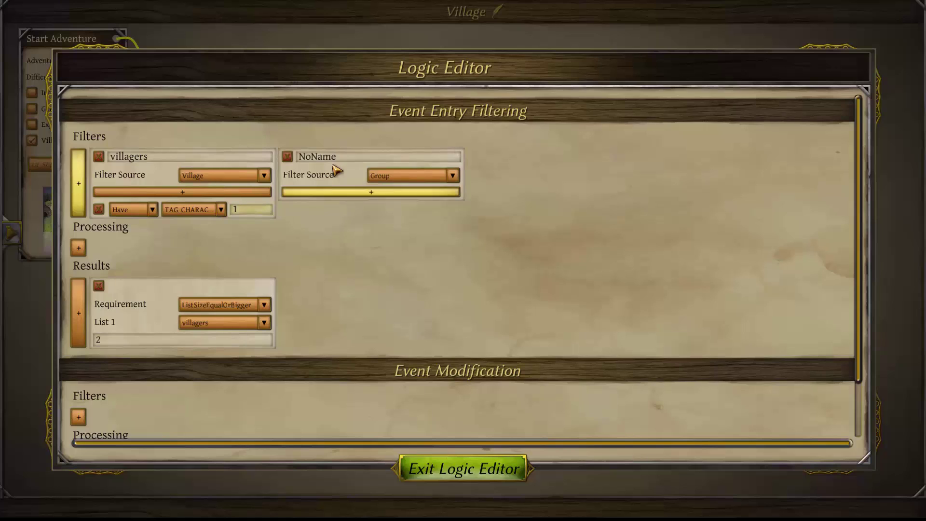
type("children")
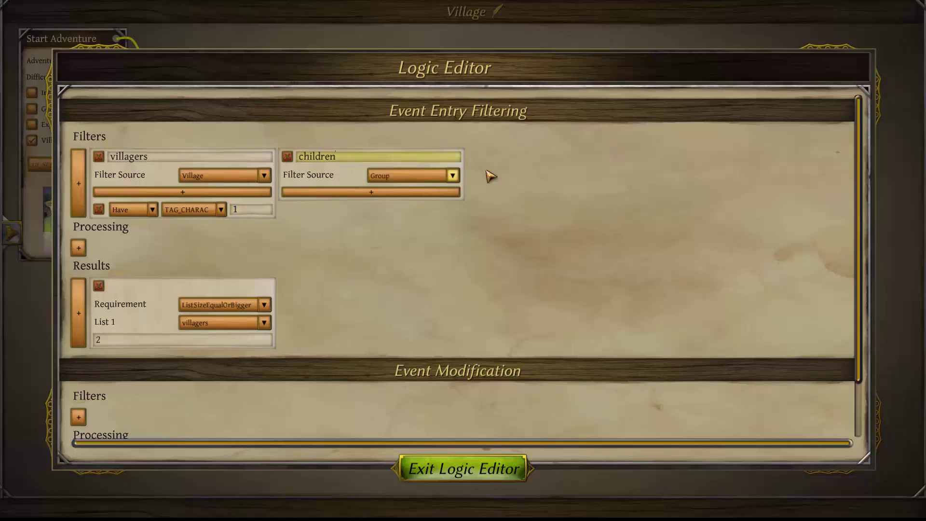
left_click(453, 176)
left_click(453, 176)
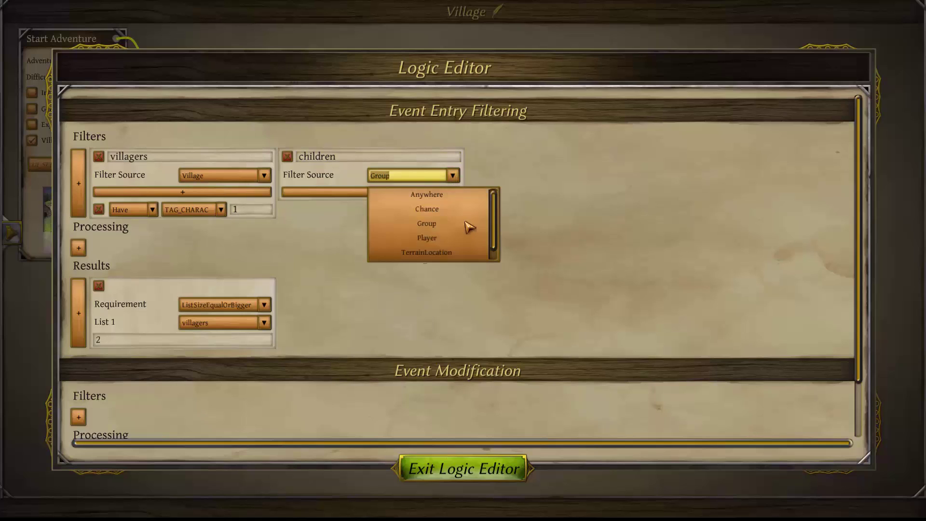
scroll(489, 222, "down", 2)
left_click(413, 256)
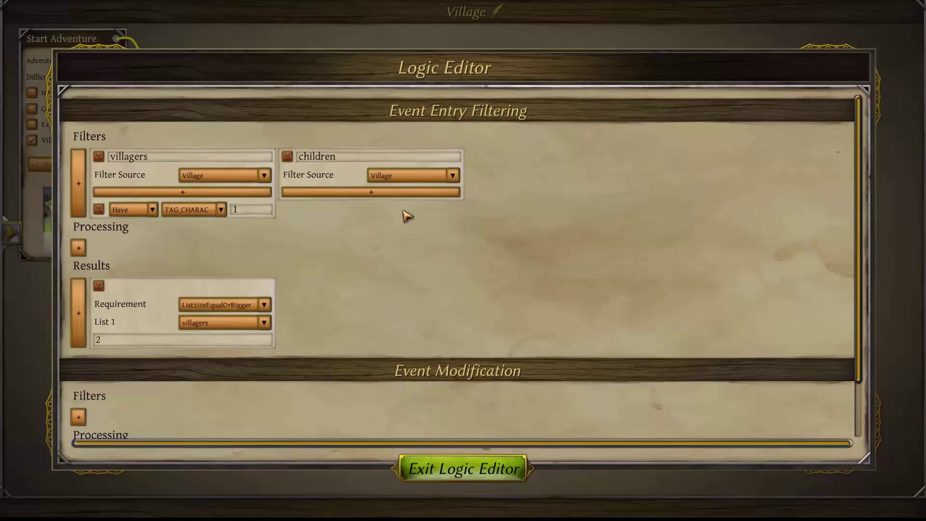
Add a condition to the children filter: Have TAG_CHILD with a value of 1
left_click(381, 192)
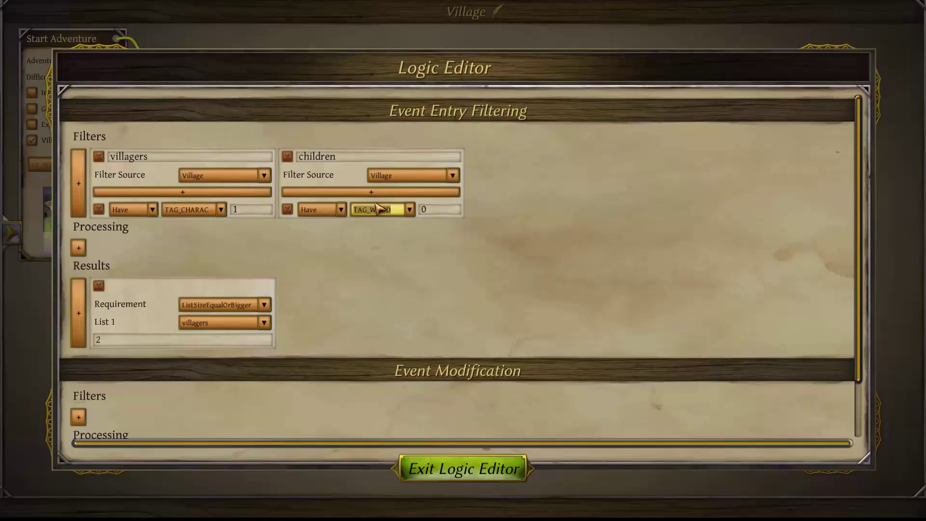
left_click(377, 209)
type("chil")
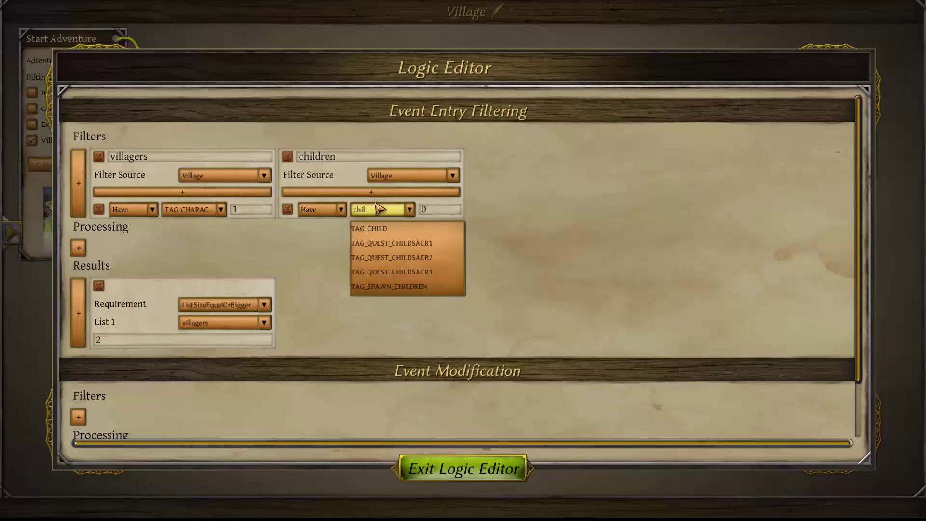
left_click(365, 230)
type("1")
Add a second entry requirement of ListSizeEqualOrBigger for the children list with a value of 1
left_click(77, 316)
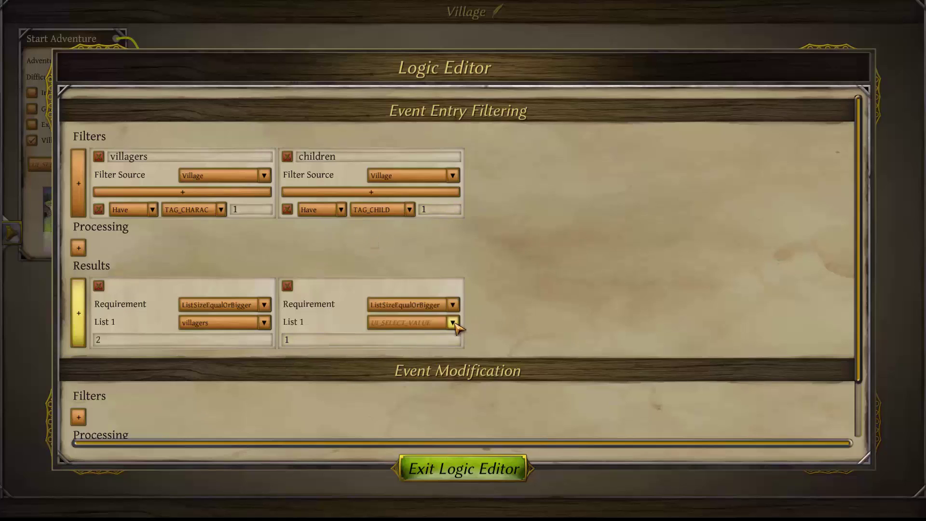
left_click(453, 324)
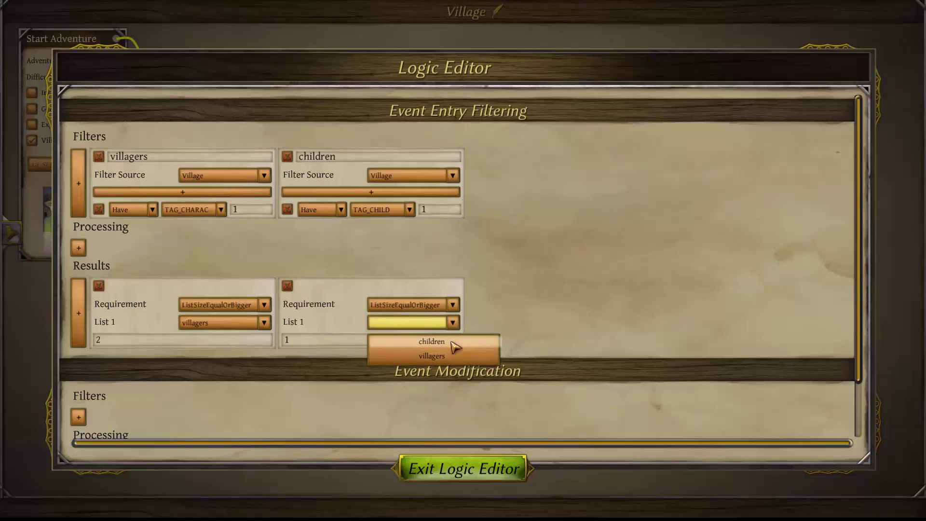
left_click(453, 342)
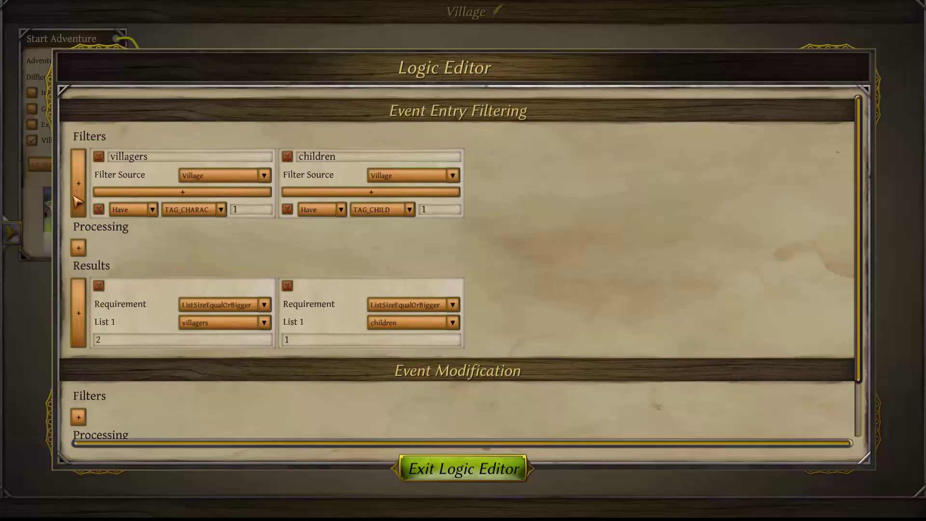
Add a third entry filter with Player as its source and the condition Have TAG_TURN_DAY with a value of 1
left_click(77, 201)
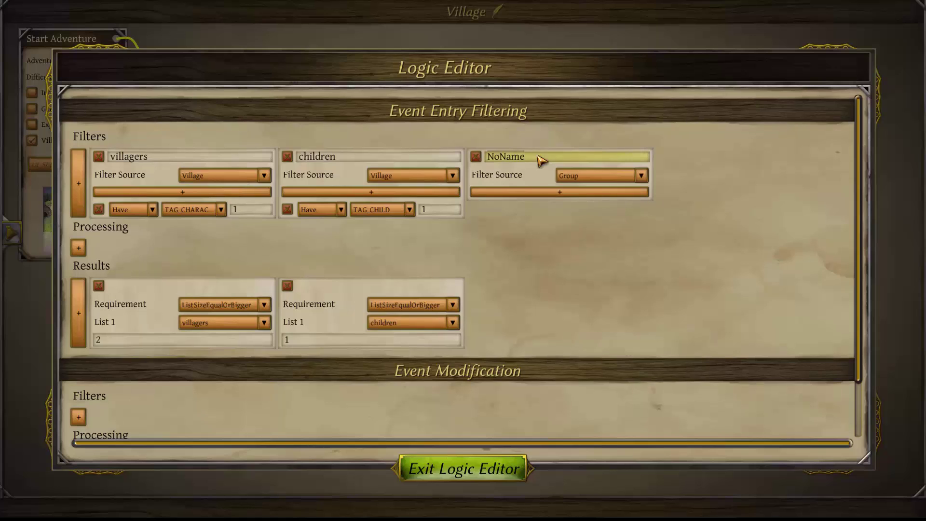
left_click(642, 176)
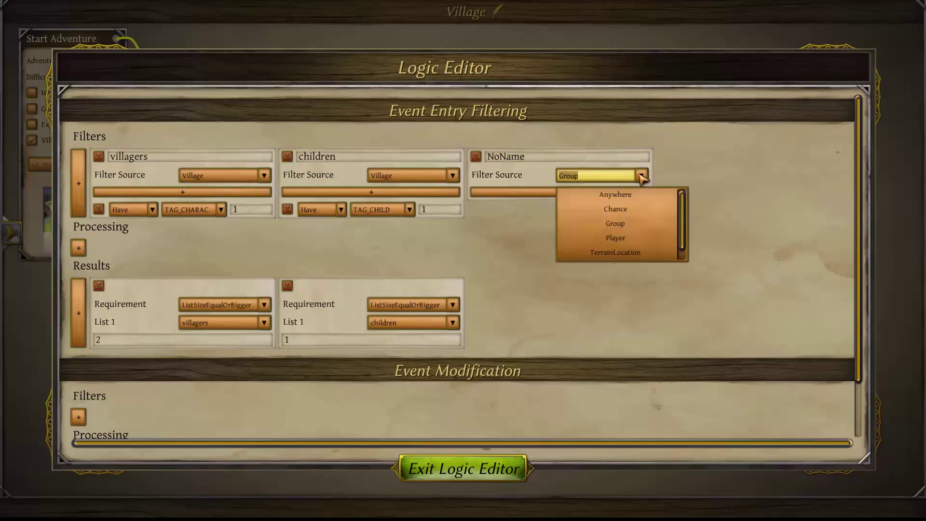
left_click(616, 239)
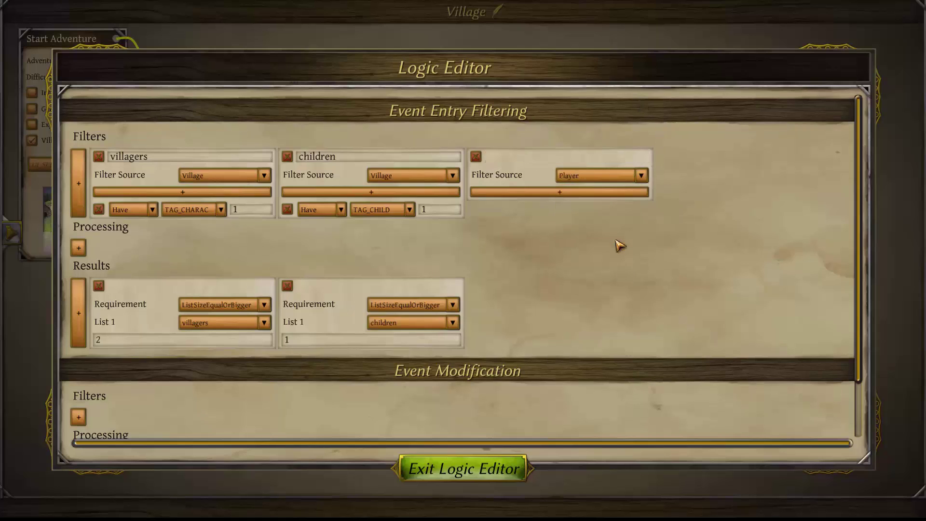
left_click(574, 194)
left_click(569, 210)
type("day")
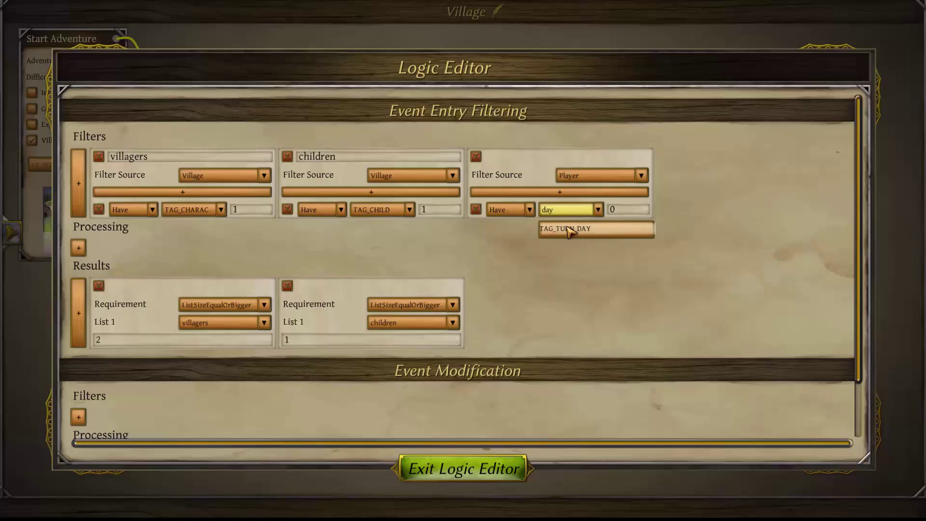
left_click(574, 229)
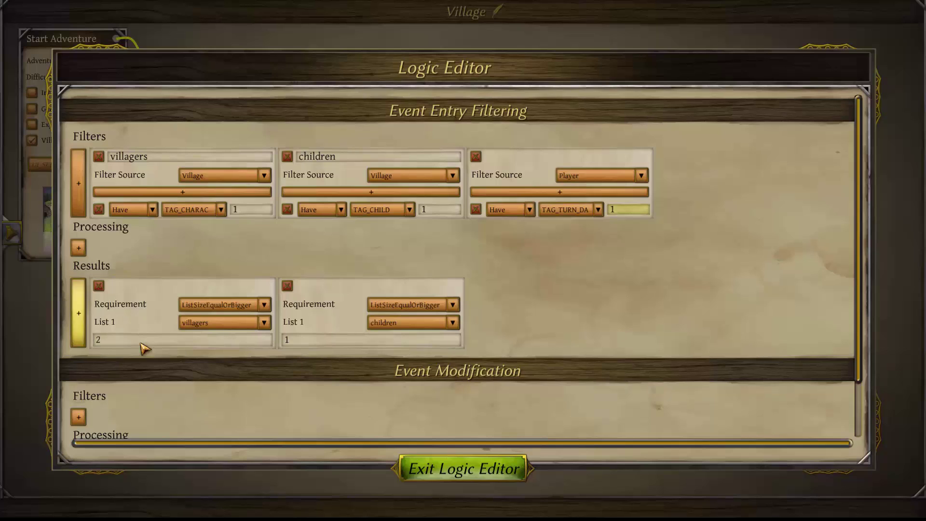
Add a processing entry named 1 child to the event modification section
scroll(502, 305, "down", 2)
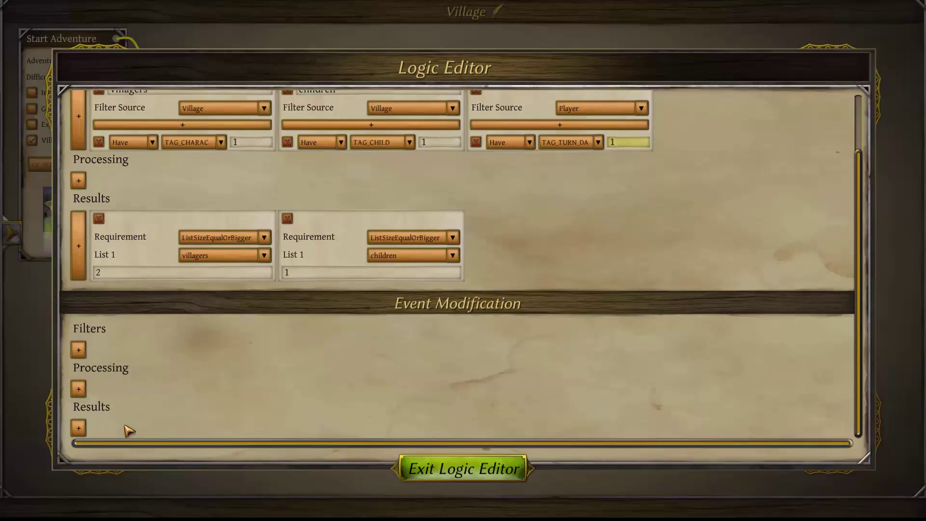
scroll(128, 430, "up", 3)
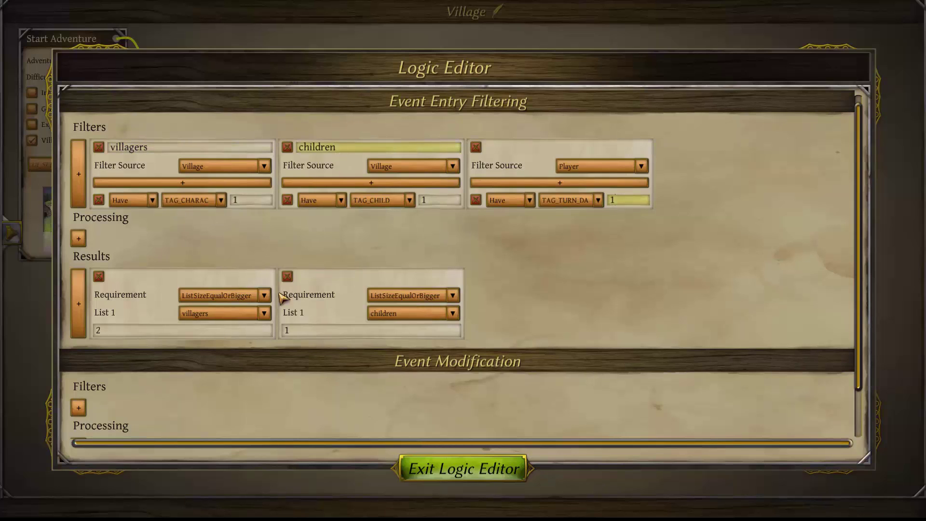
scroll(161, 408, "down", 2)
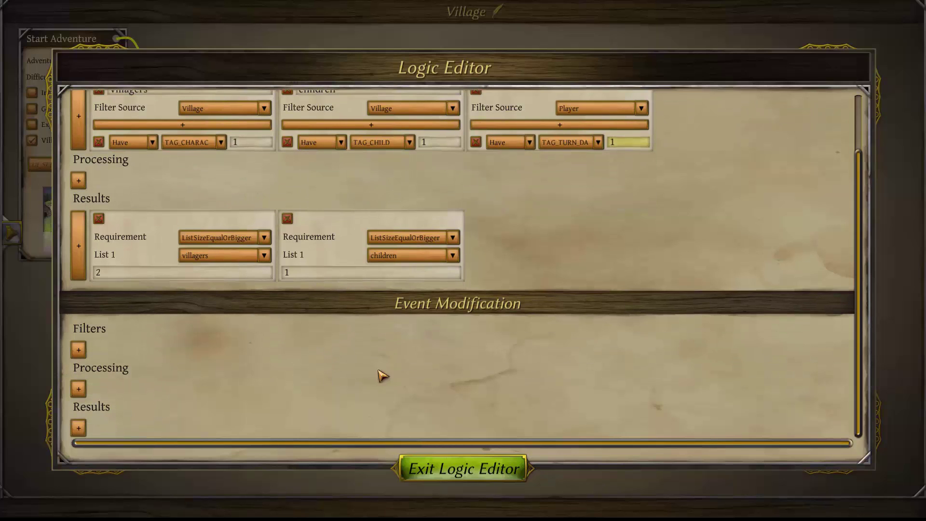
left_click(78, 388)
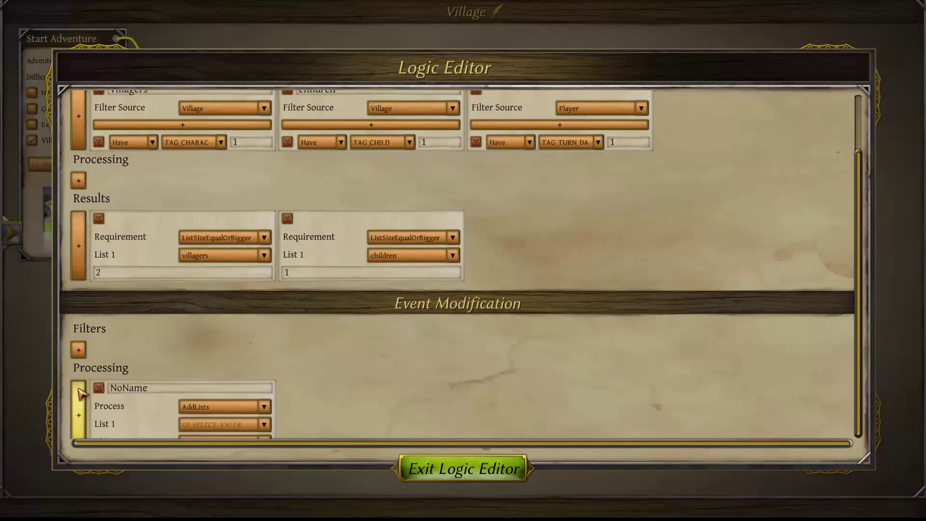
left_click(118, 389)
type("1")
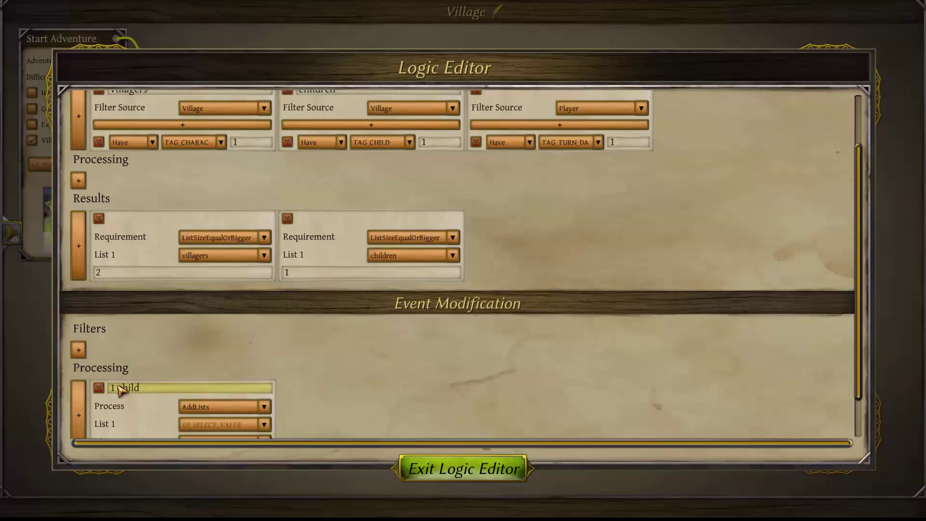
Set the 1 child process to LeaveRandomXElements on the children list with a value of 1
scroll(207, 391, "down", 1)
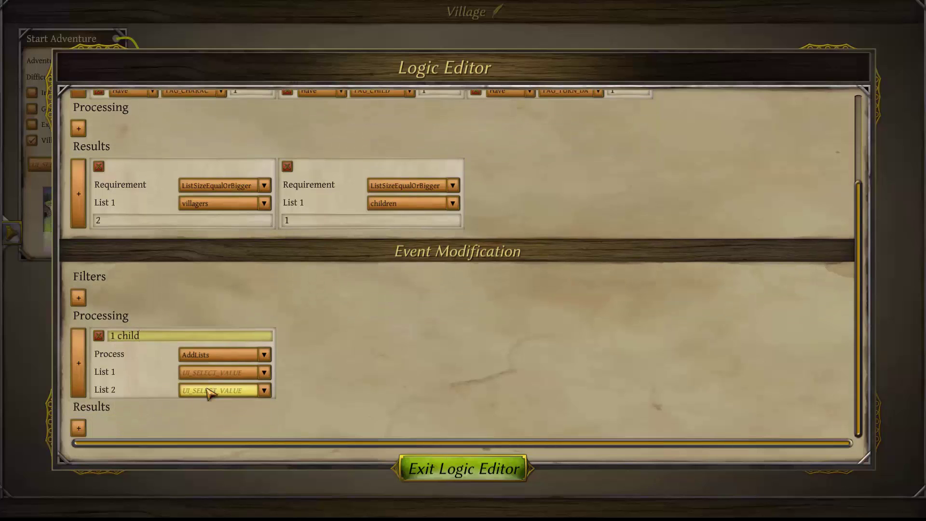
left_click(265, 356)
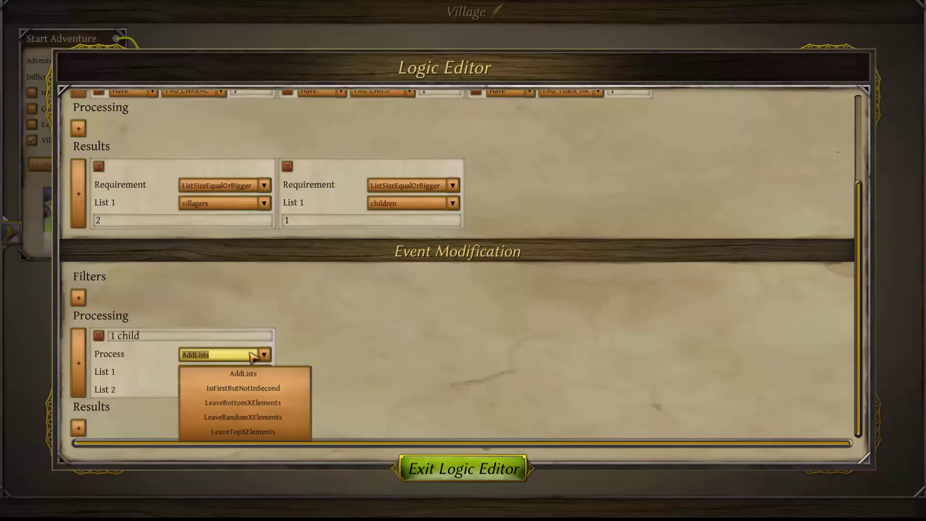
left_click(263, 418)
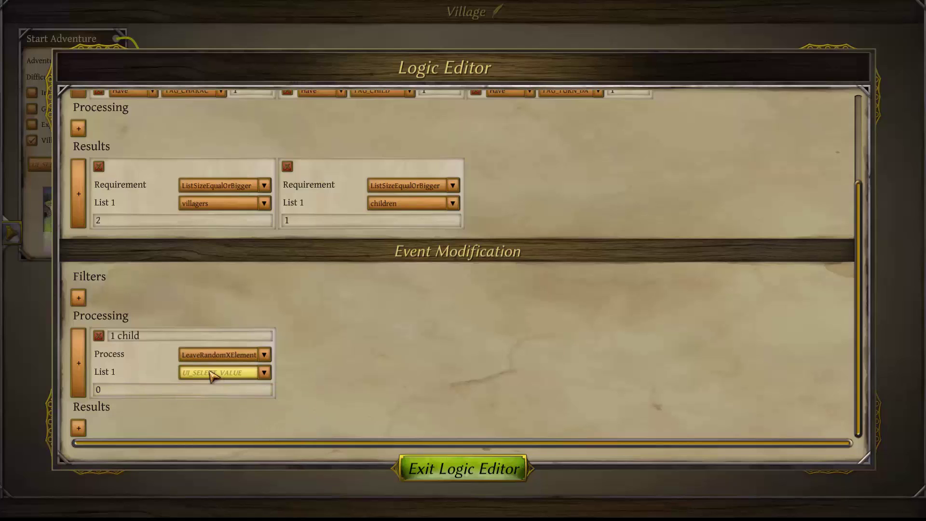
left_click(265, 374)
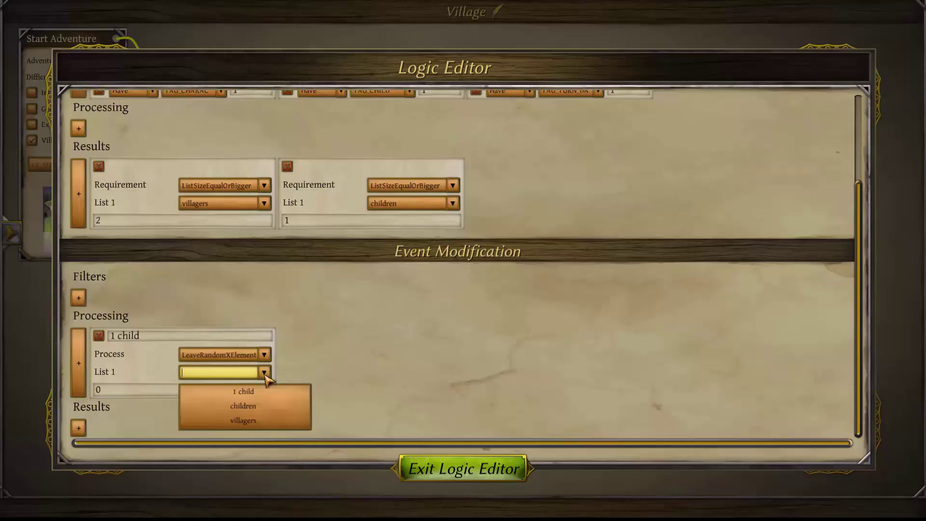
left_click(254, 409)
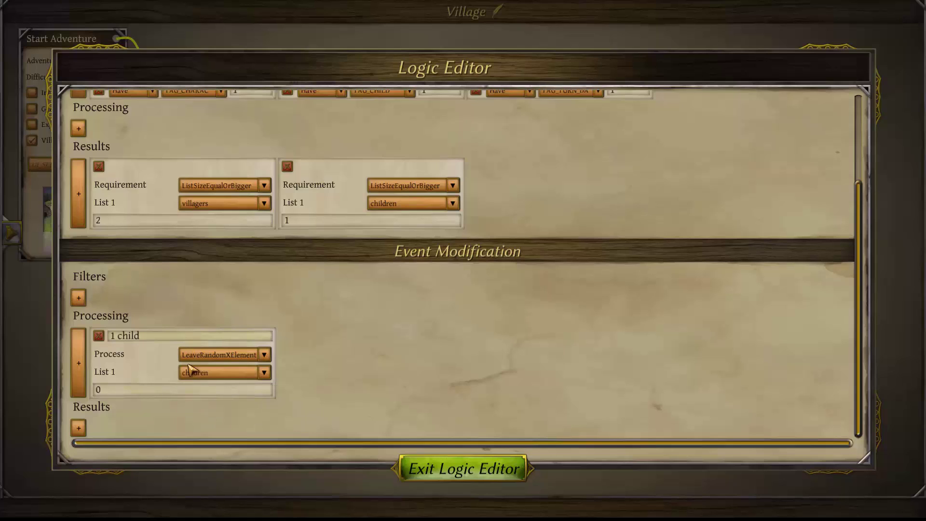
type("1")
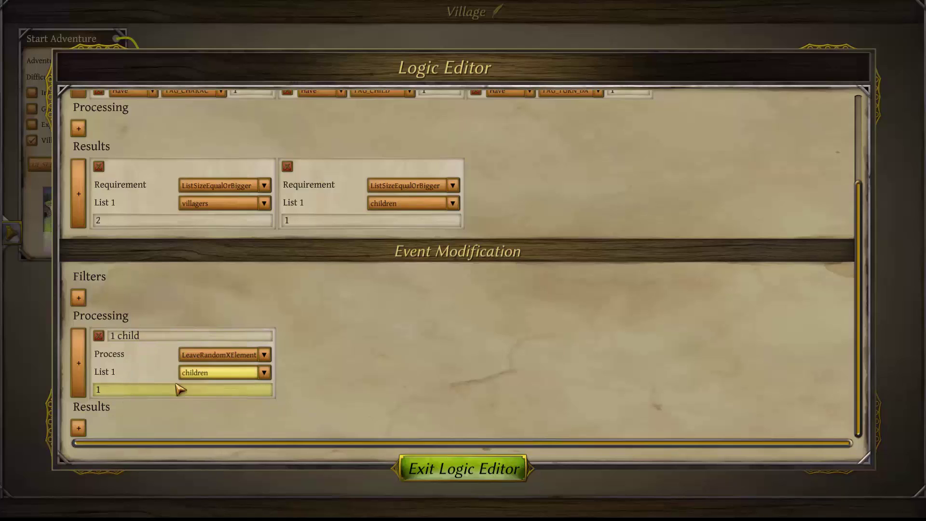
Add an event modification result that uses ForwardListToNextEvent for the 1 child list
left_click(78, 428)
scroll(201, 388, "down", 5)
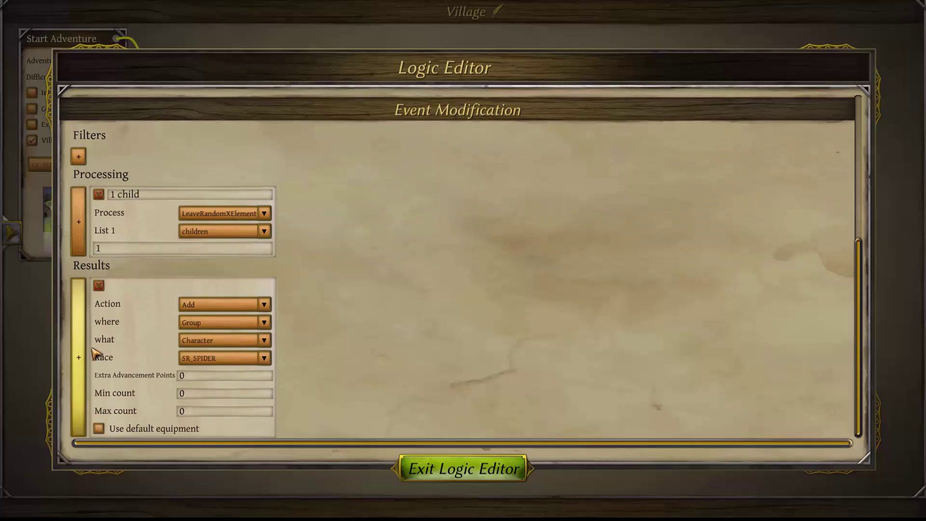
left_click(264, 304)
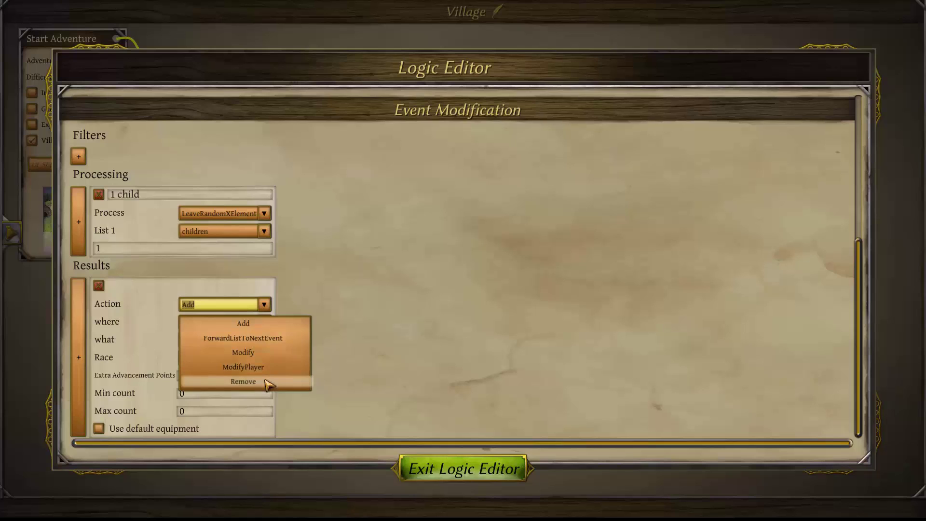
left_click(255, 338)
left_click(255, 322)
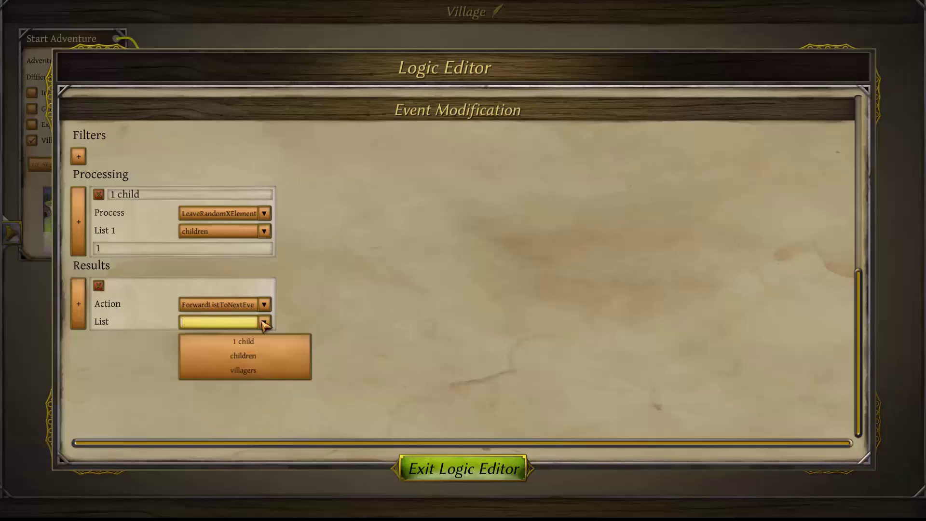
left_click(263, 347)
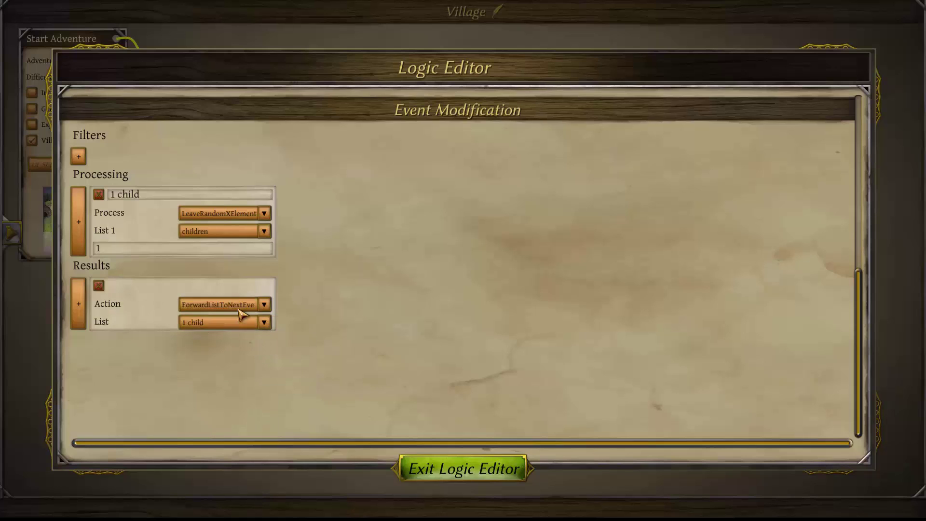
Add a second ForwardListToNextEvent result for the villagers list and exit the logic editor
left_click(80, 328)
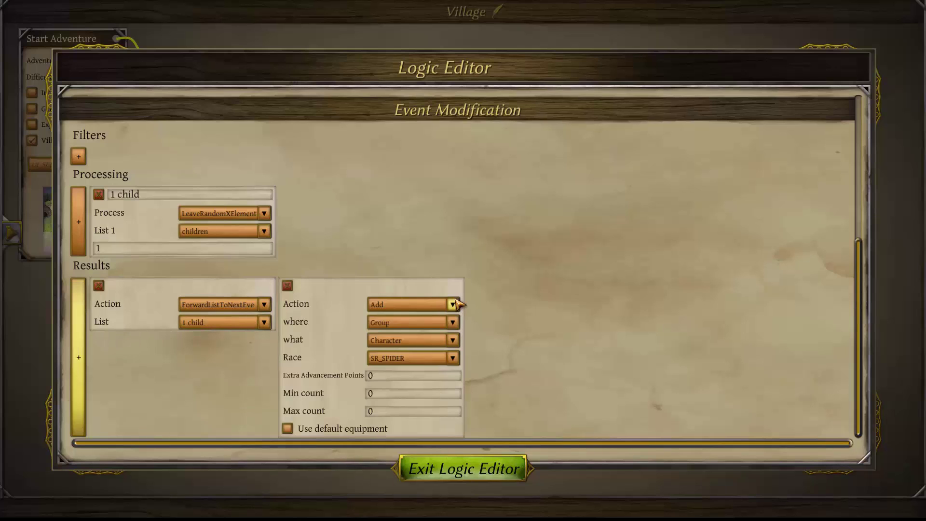
left_click(453, 304)
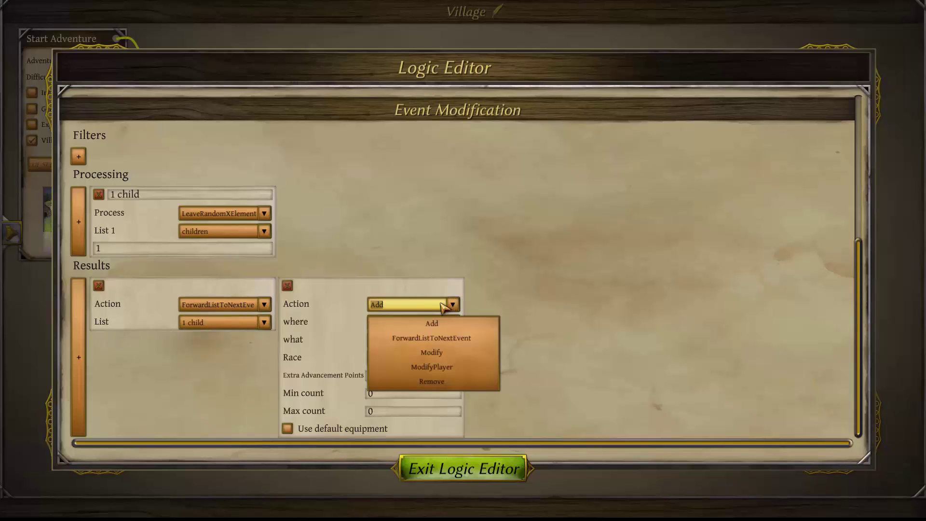
left_click(440, 338)
left_click(452, 322)
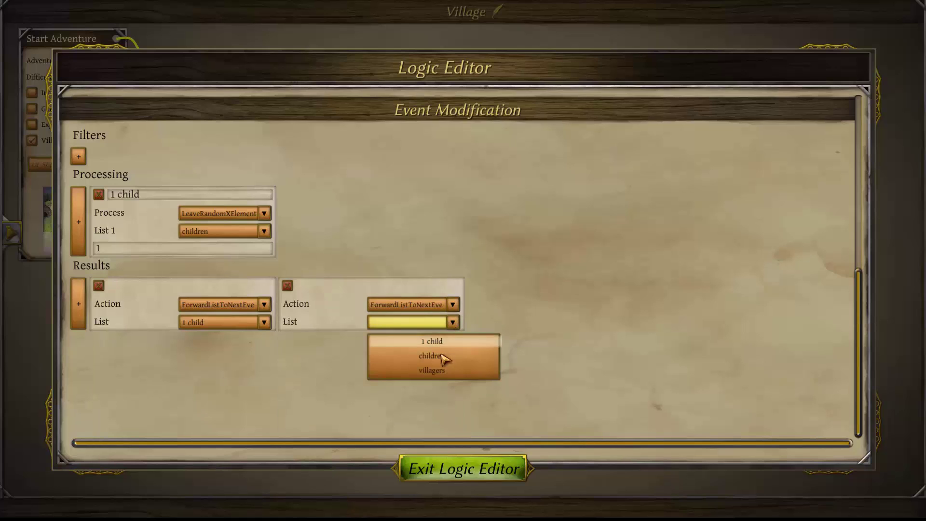
left_click(441, 370)
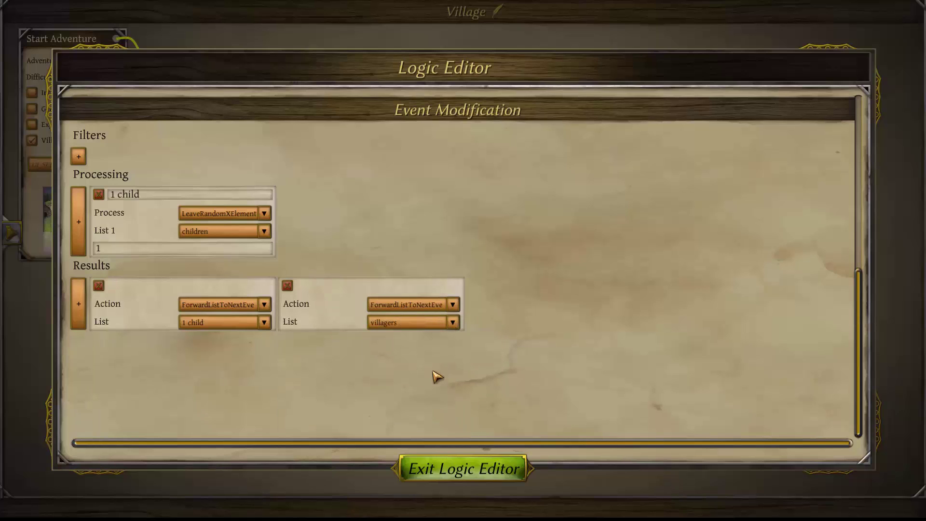
left_click(457, 472)
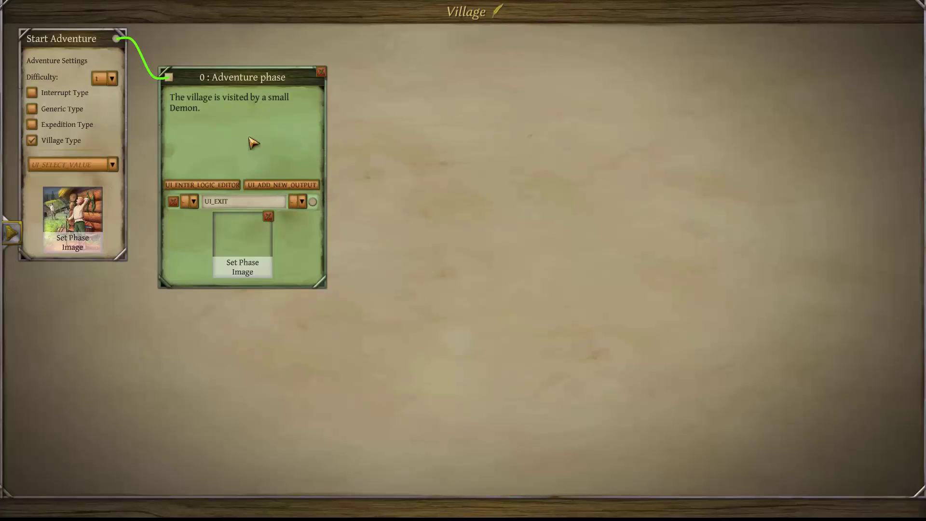
Add one more output to the adventure phase so that it has two
left_click(274, 185)
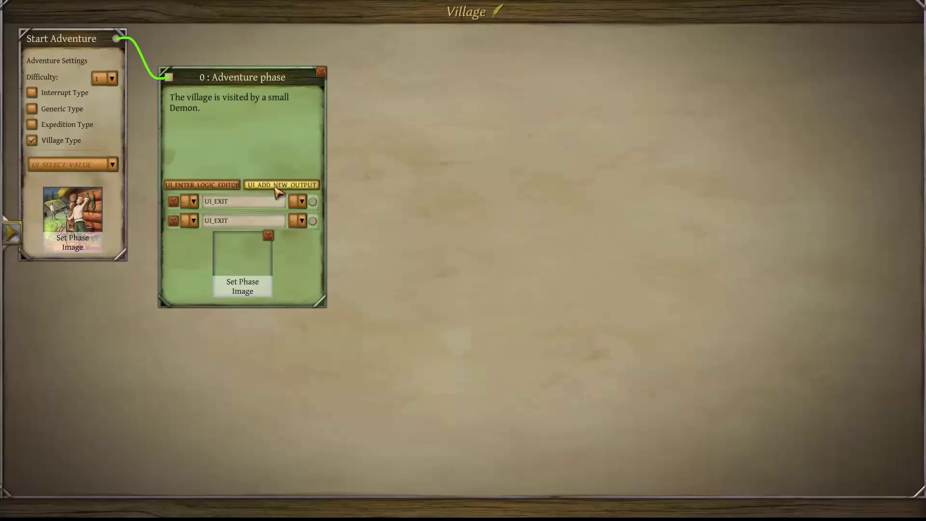
left_click(270, 185)
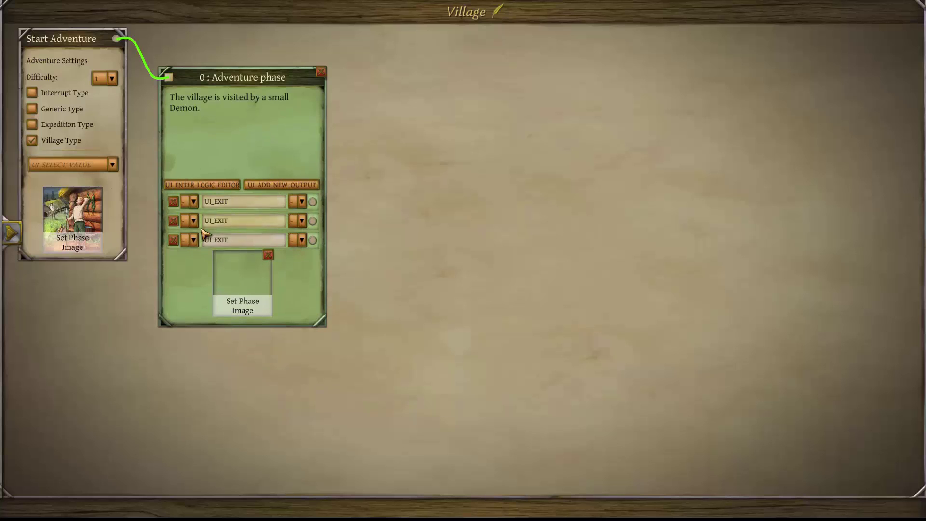
left_click(174, 240)
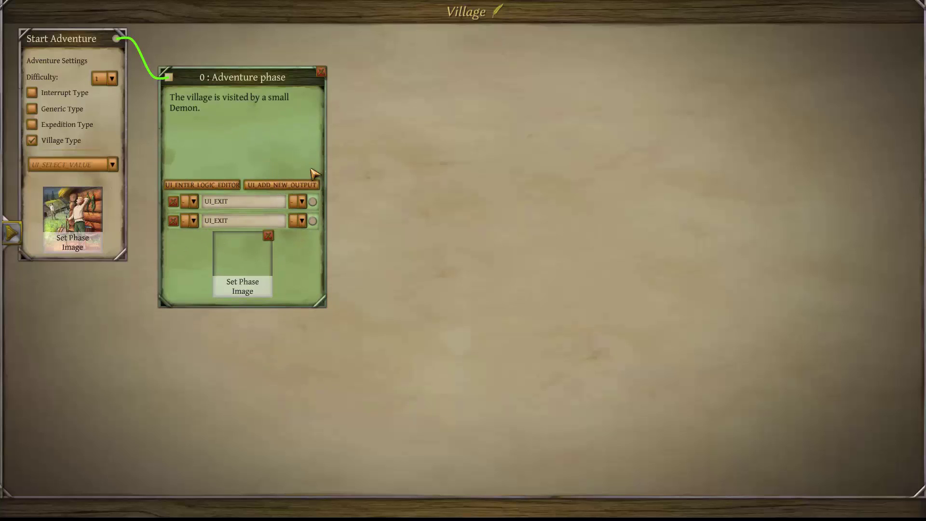
Label both adventure phase outputs "Alright, wait and see what happens."
left_click(259, 203)
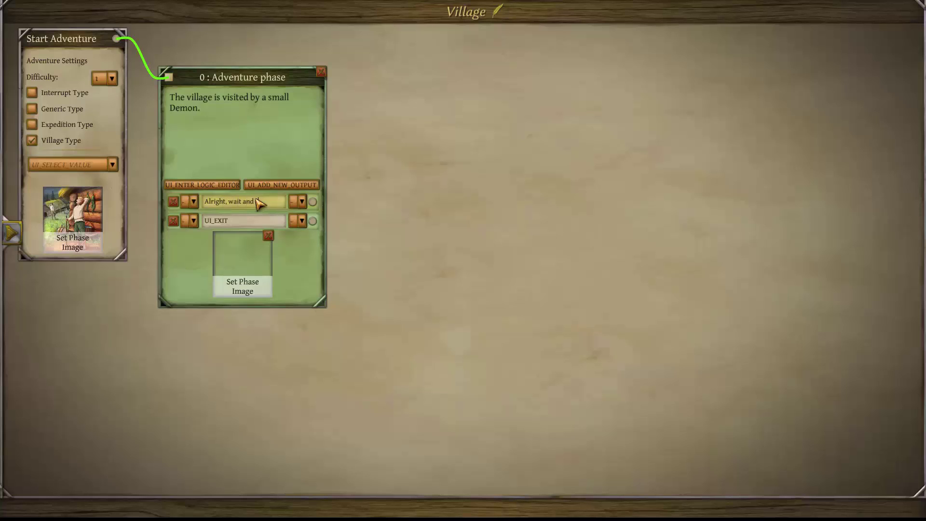
type("happens.")
left_click(234, 155)
left_click(230, 202)
key("ctrl+c")
left_click(235, 221)
key("ctrl+v")
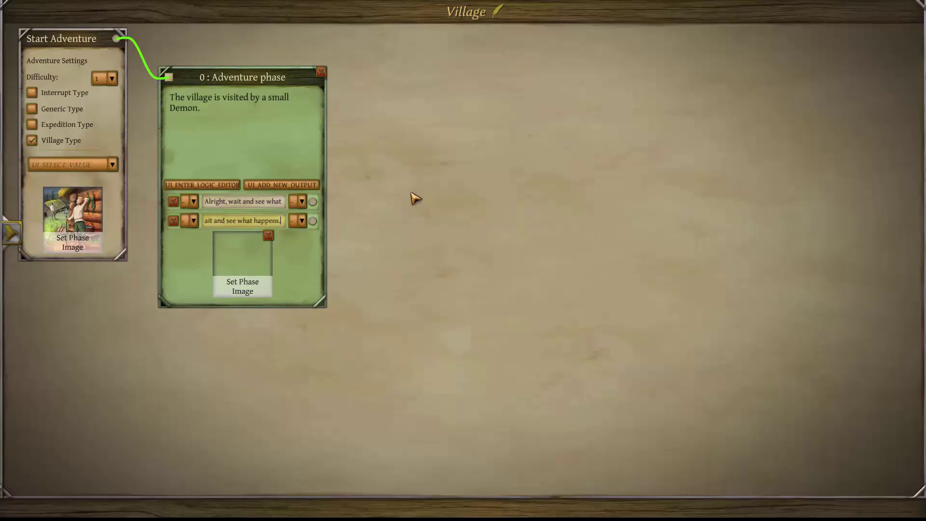
Add an Adventure End phase beside the adventure phase and connect the first output to it
right_click(487, 186)
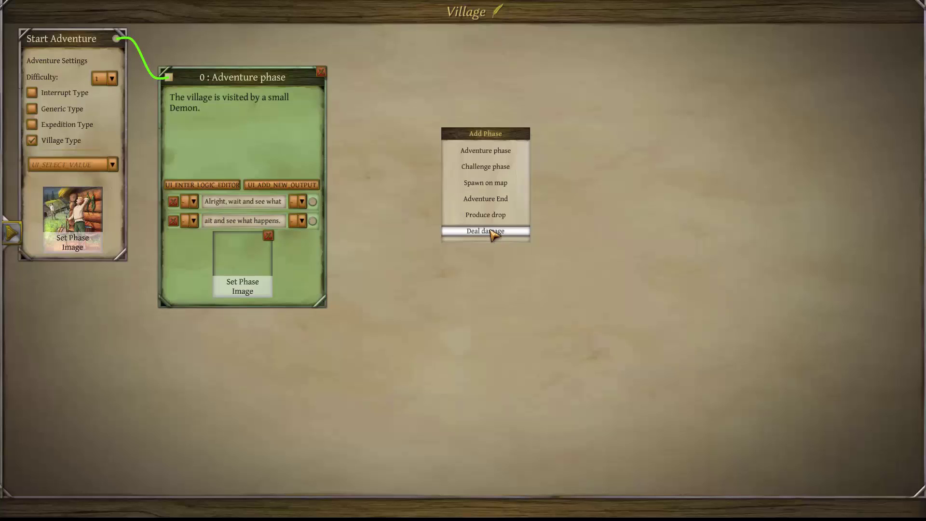
left_click(495, 200)
left_click_drag(528, 212, 372, 148)
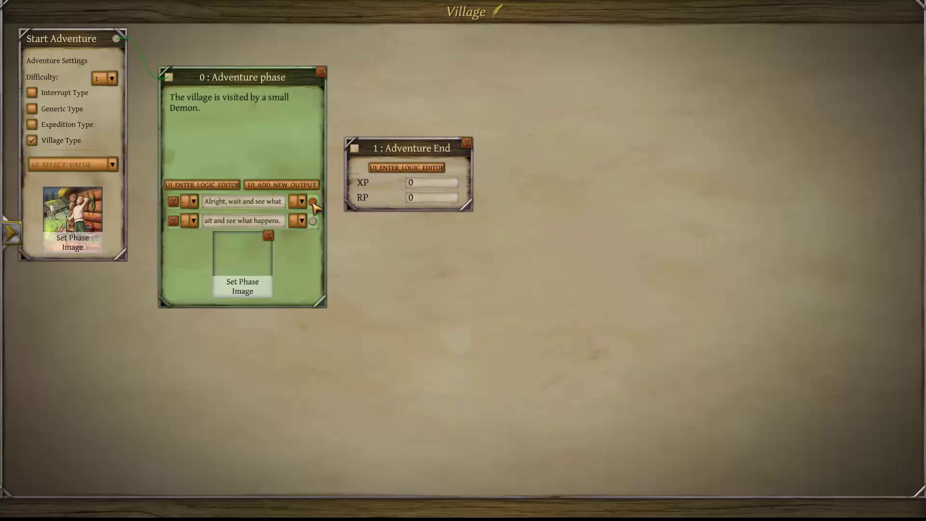
left_click_drag(312, 202, 385, 140)
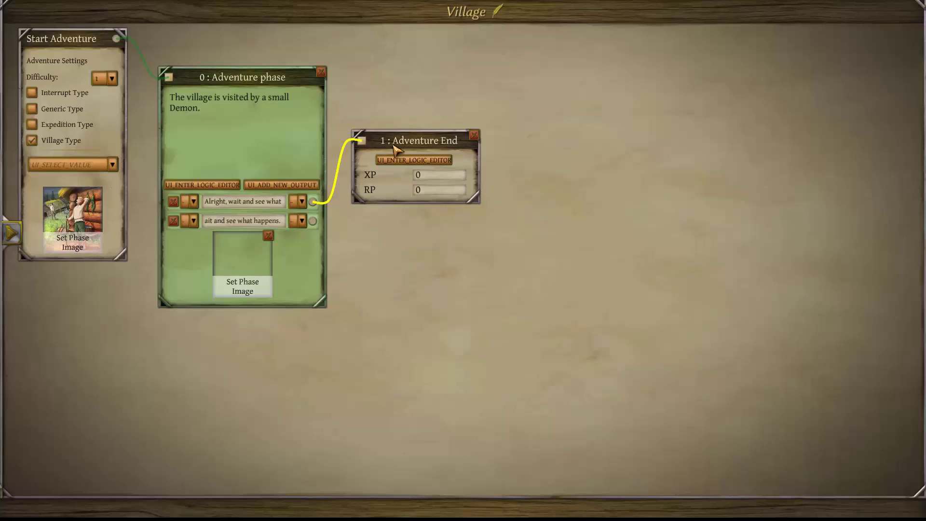
In the Adventure End node's logic, add an event entry filter with Chance as its source and a value of 30
left_click(397, 163)
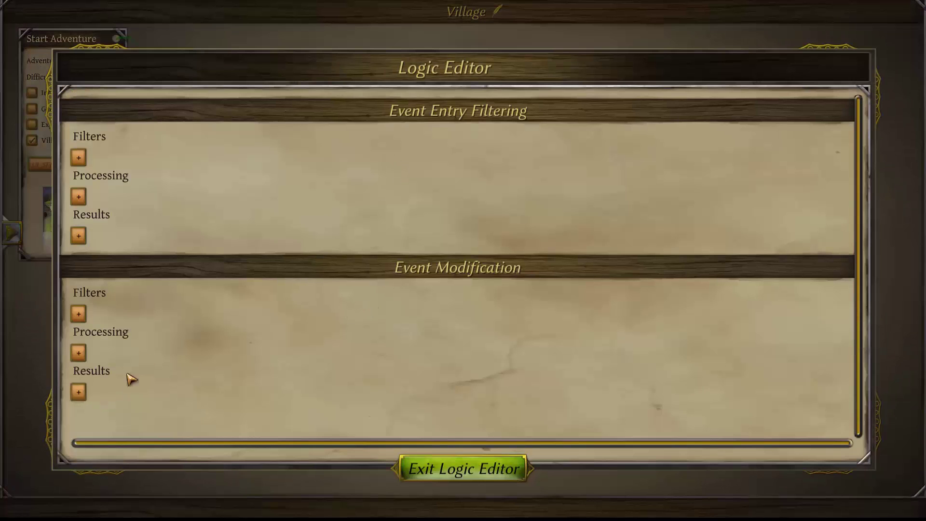
left_click(79, 158)
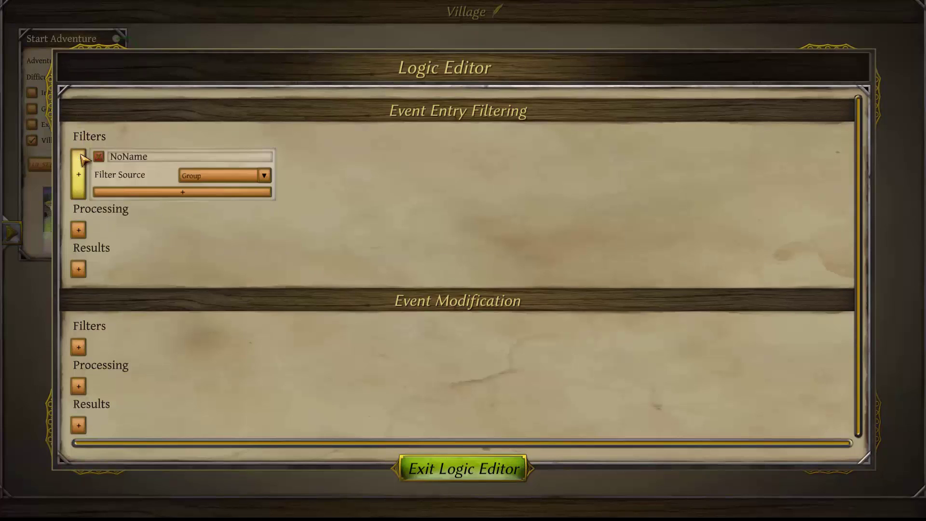
left_click(264, 175)
left_click(251, 208)
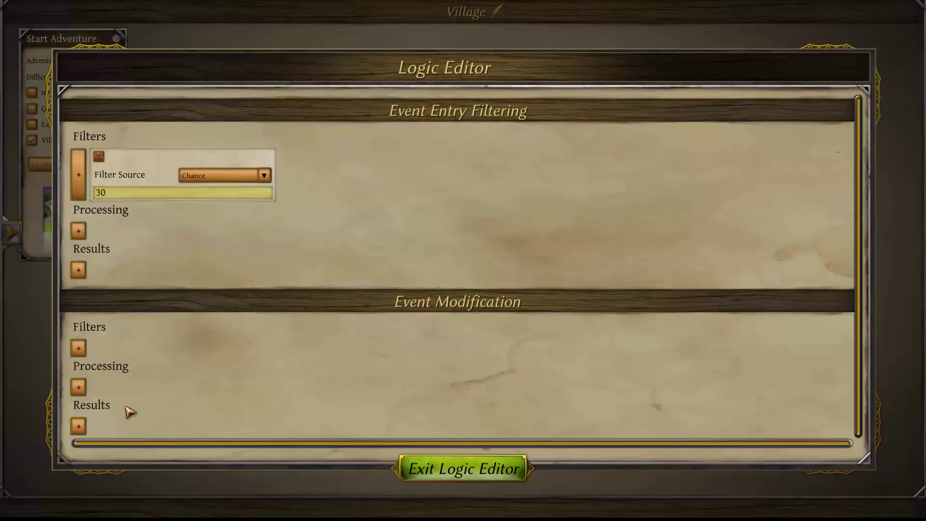
Add a Remove result for the "1 child" list to the Adventure End's event modification, and set the node's XP and RP to 1
left_click(79, 425)
scroll(275, 370, "down", 3)
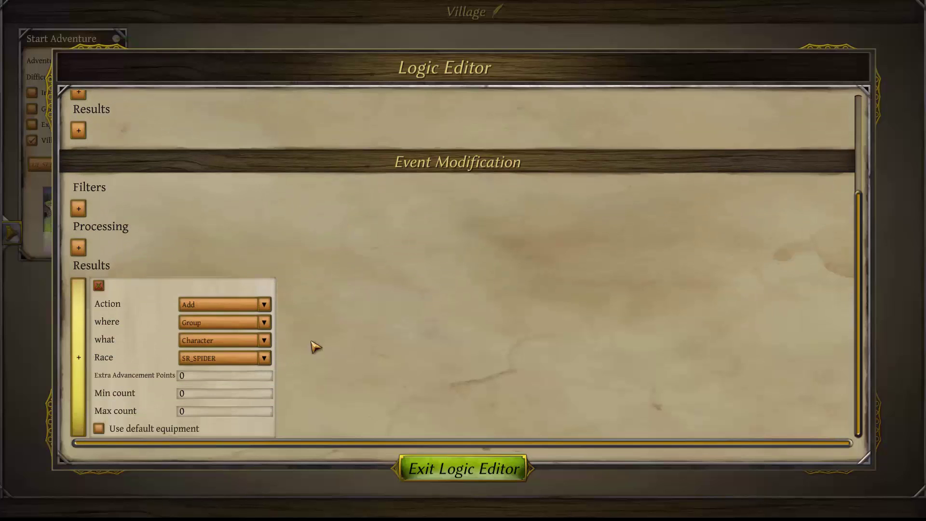
left_click(265, 305)
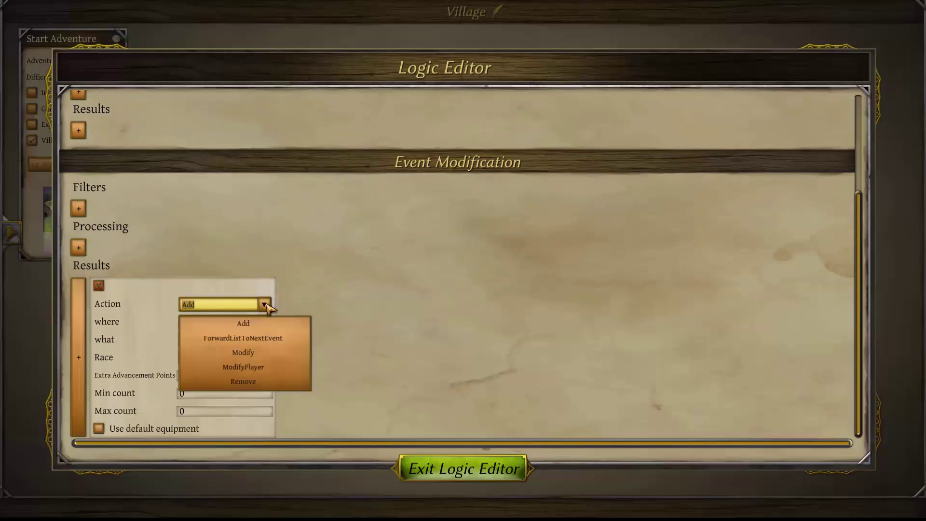
left_click(244, 381)
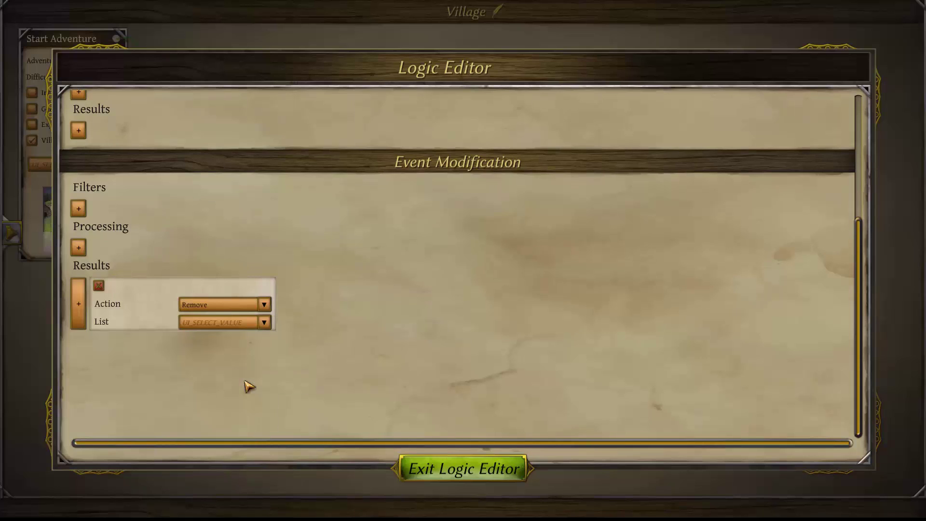
left_click(265, 322)
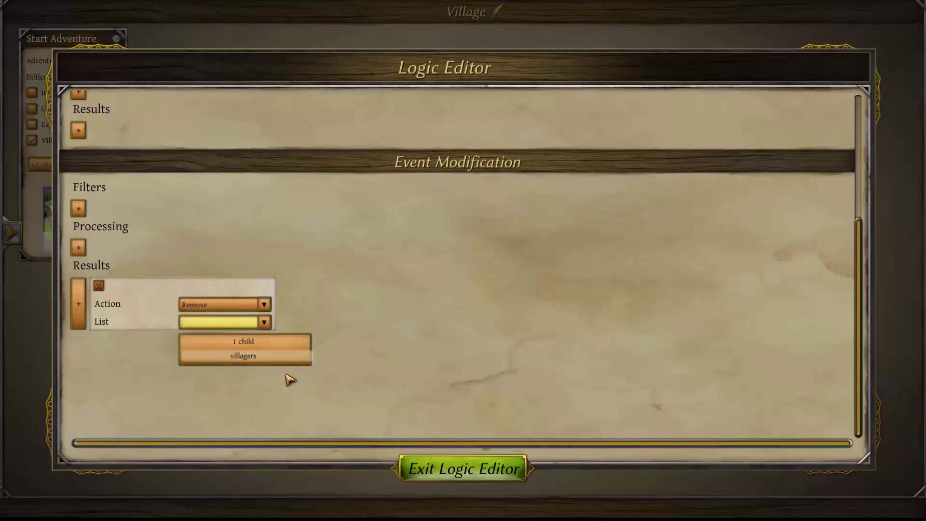
left_click(259, 343)
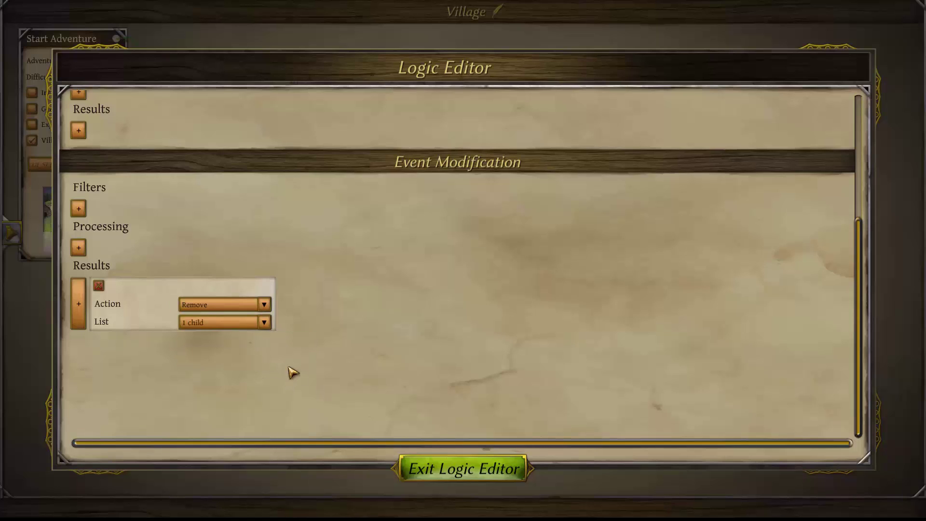
left_click(435, 470)
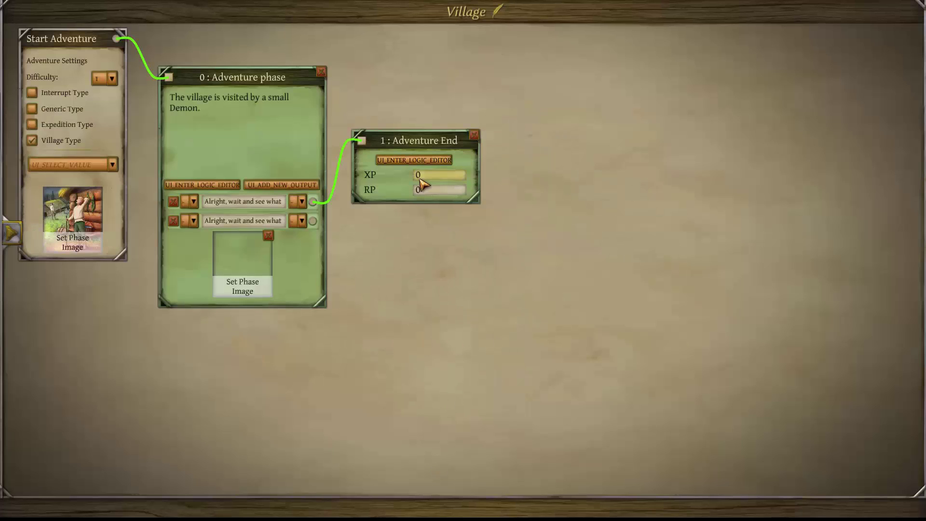
type("1")
left_click_drag(394, 137, 399, 132)
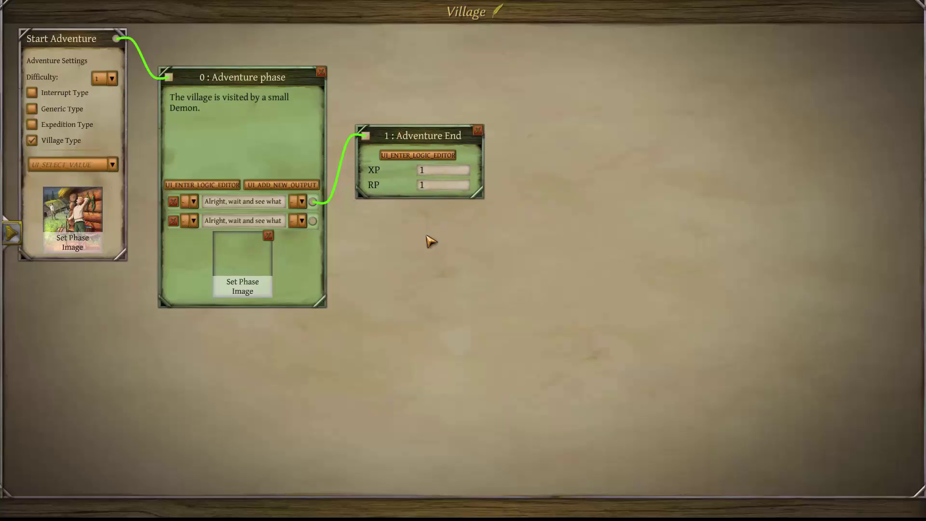
Place a copy of the Adventure End node below the original and connect the adventure phase's second output to it
key("ctrl+v")
left_click_drag(451, 258, 389, 226)
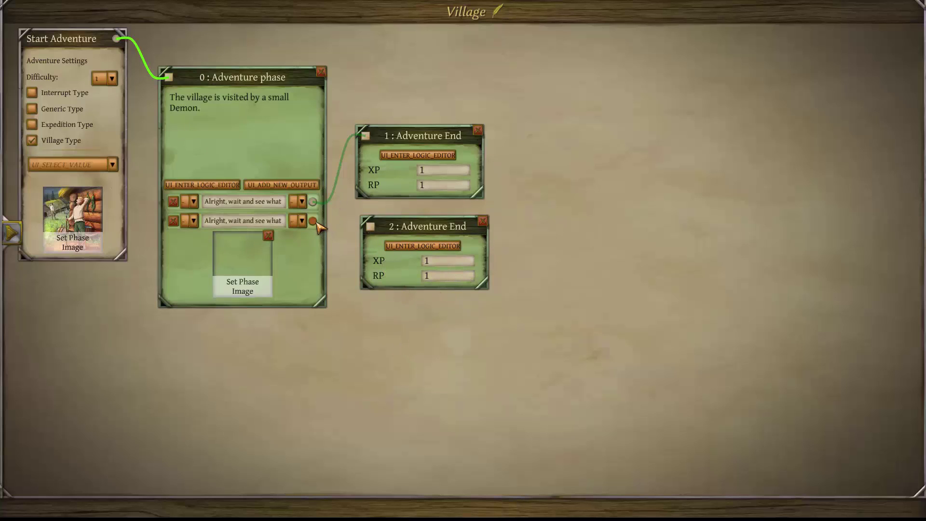
mouse_move(312, 221)
left_mouse_down()
mouse_move(359, 238)
mouse_move(384, 234)
left_mouse_up()
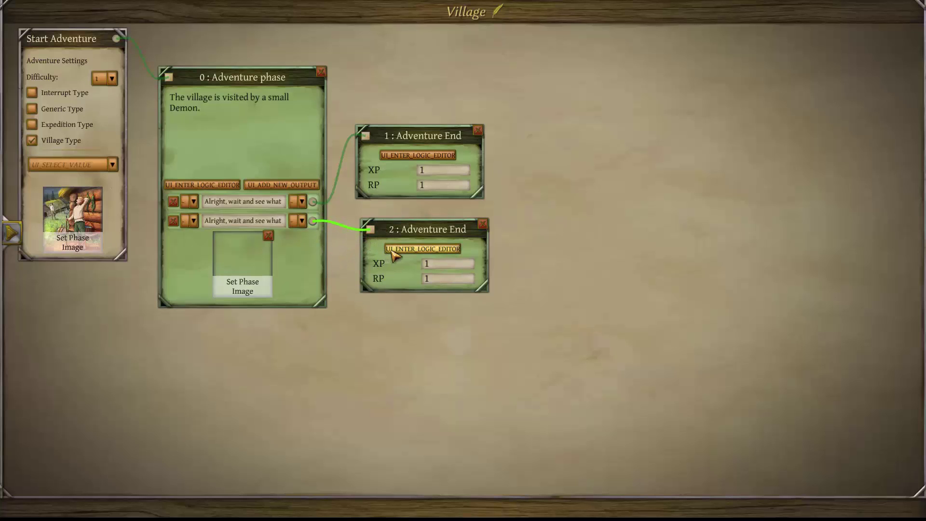
In the copied Adventure End's logic, delete the Chance entry filter and change the result to Modify on the villagers list
left_click(393, 249)
scroll(201, 145, "up", 3)
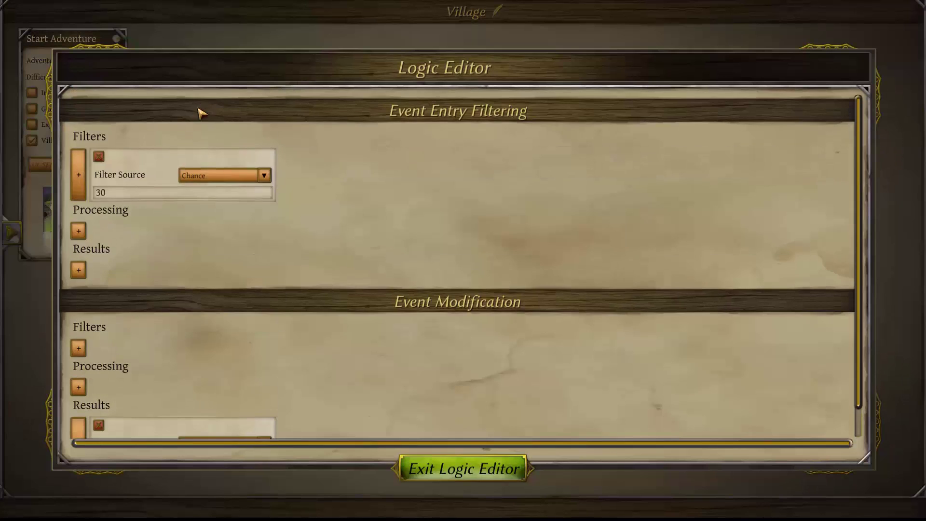
left_click(99, 153)
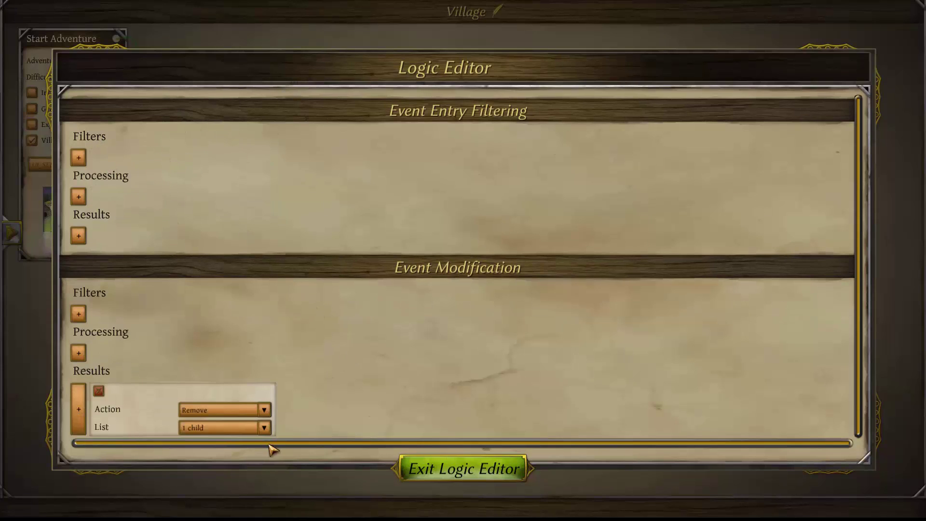
left_click(263, 410)
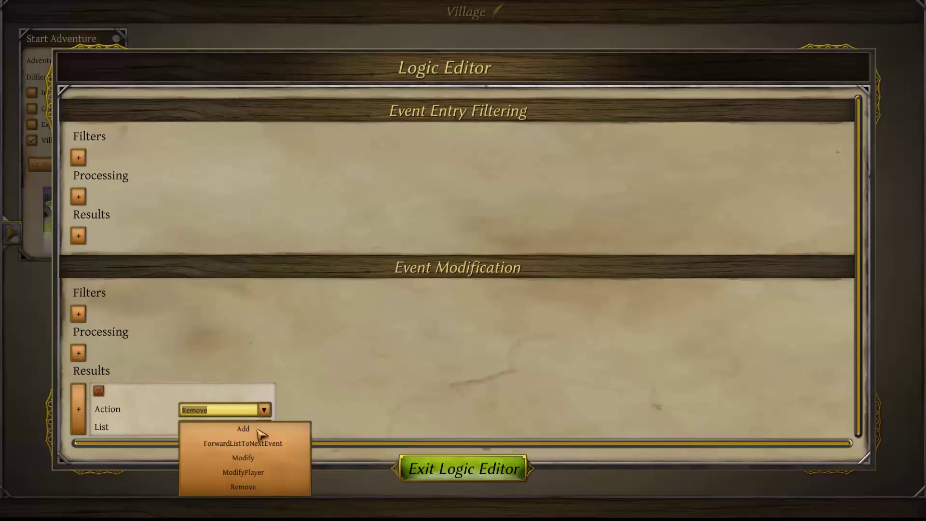
left_click(244, 458)
scroll(264, 393, "down", 1)
left_click(264, 413)
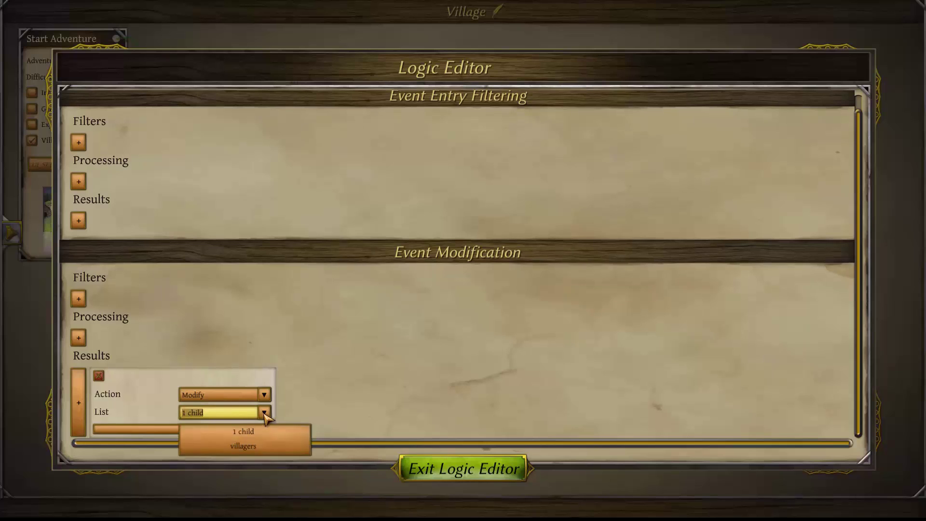
left_click(252, 449)
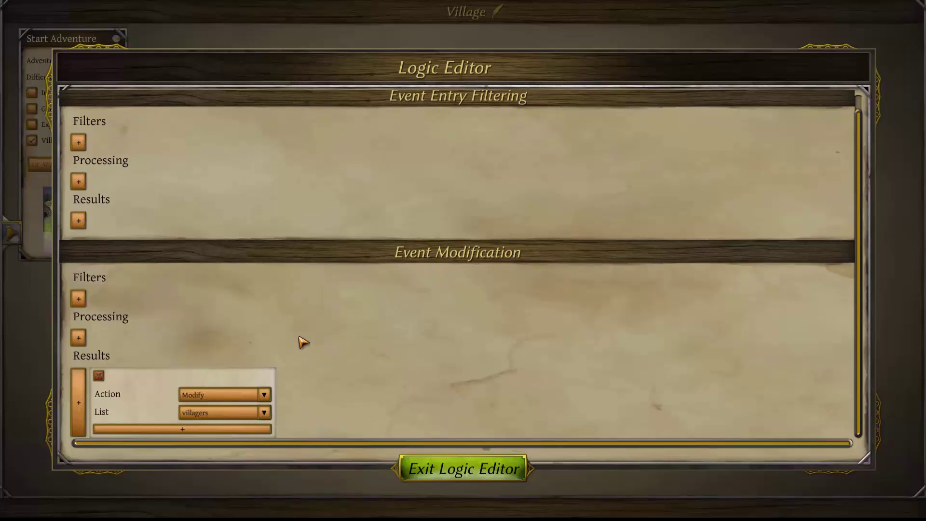
Give the villagers' Modify result an entry that adds TAG_BLESS_OF_DEXTERITY with a value of 10
left_click(195, 430)
scroll(338, 340, "down", 1)
left_click(185, 431)
type("bless")
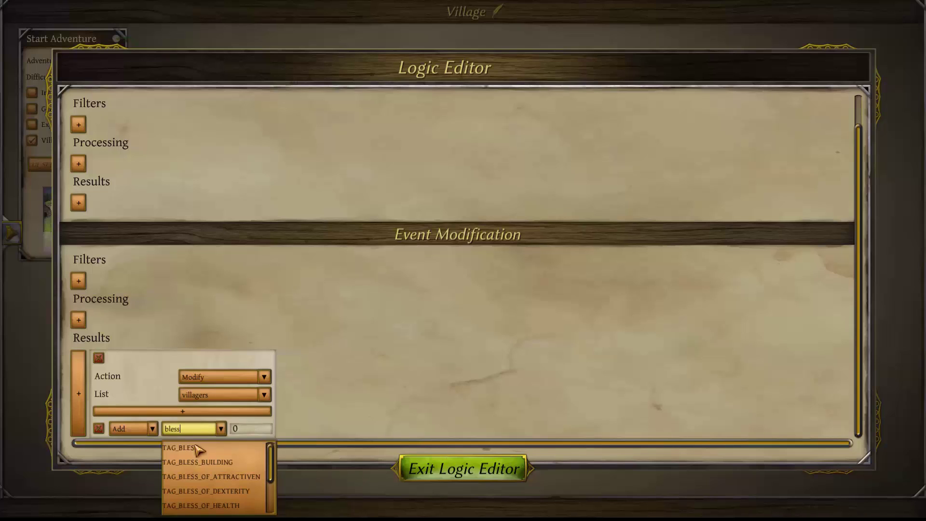
left_click(244, 491)
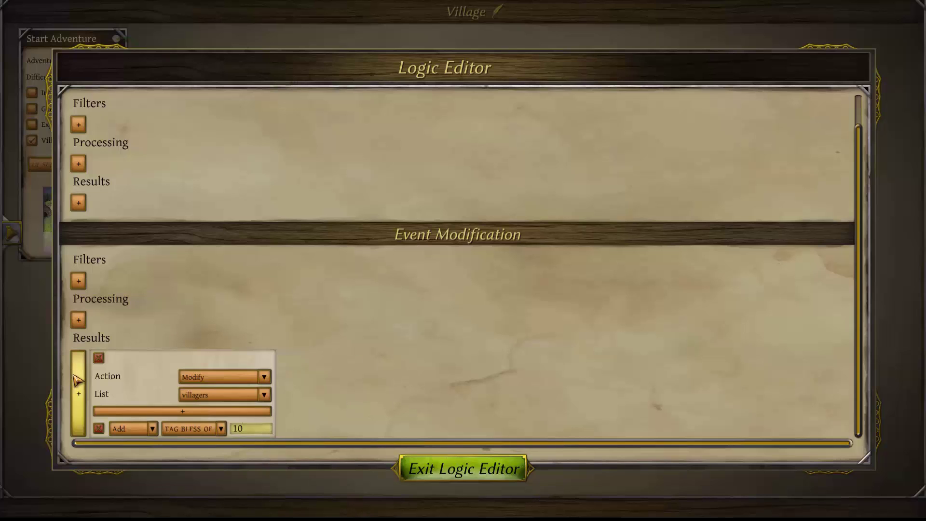
Create a second event modification result that adds an Item to the Village
left_click(78, 379)
scroll(487, 331, "down", 3)
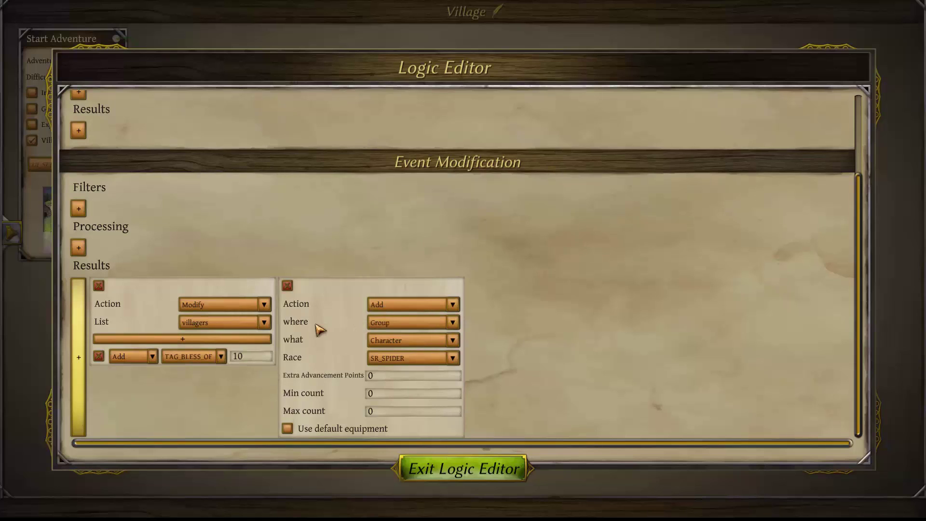
left_click(445, 322)
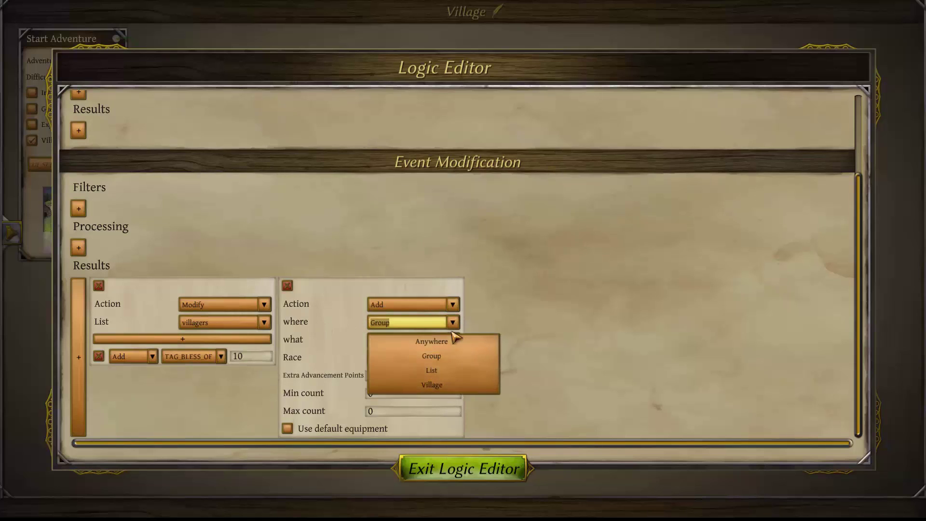
left_click(439, 384)
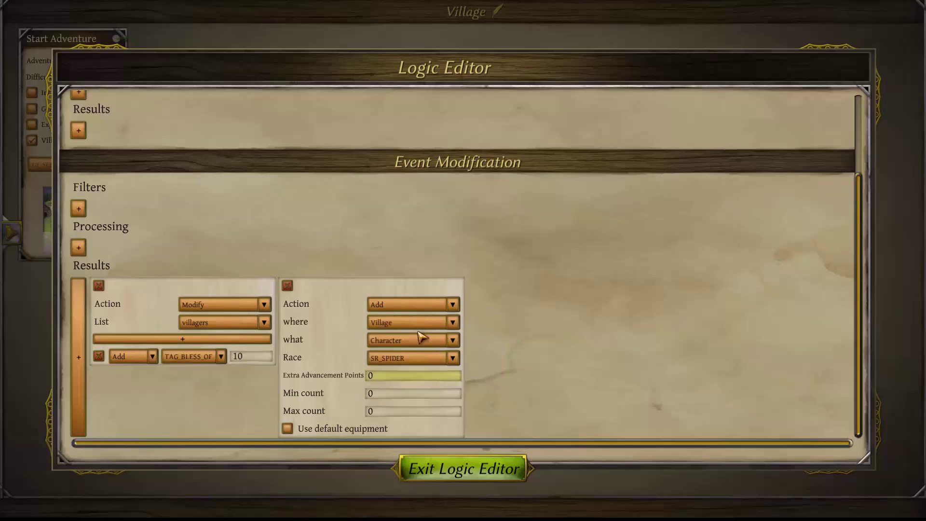
left_click(452, 341)
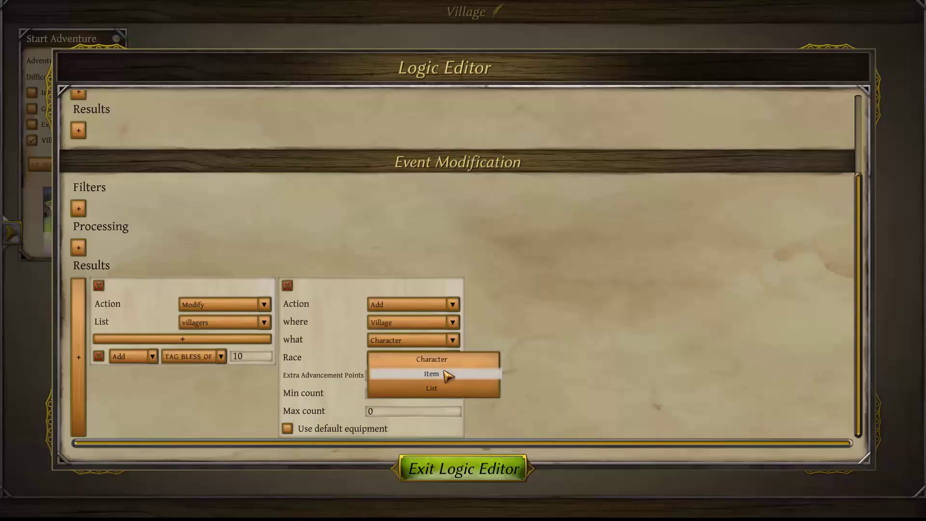
left_click(447, 375)
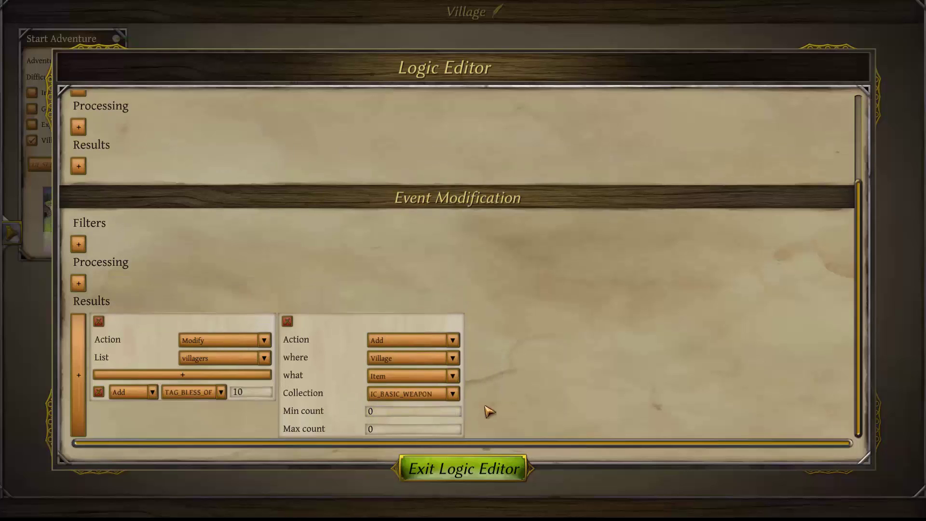
Set the added item's collection to IC_GRAIN with a minimum count of 20 and a maximum of 25, and leave the logic editor
left_click(429, 395)
type("grai")
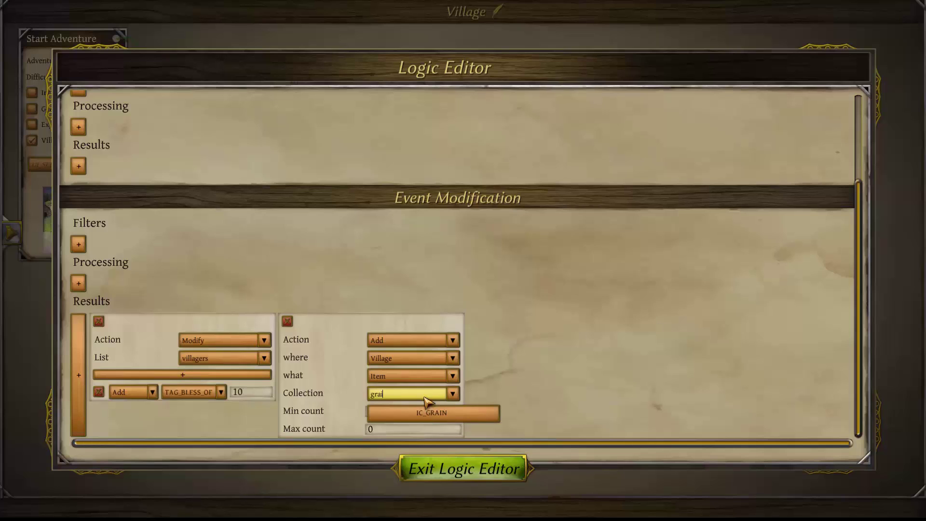
left_click(427, 406)
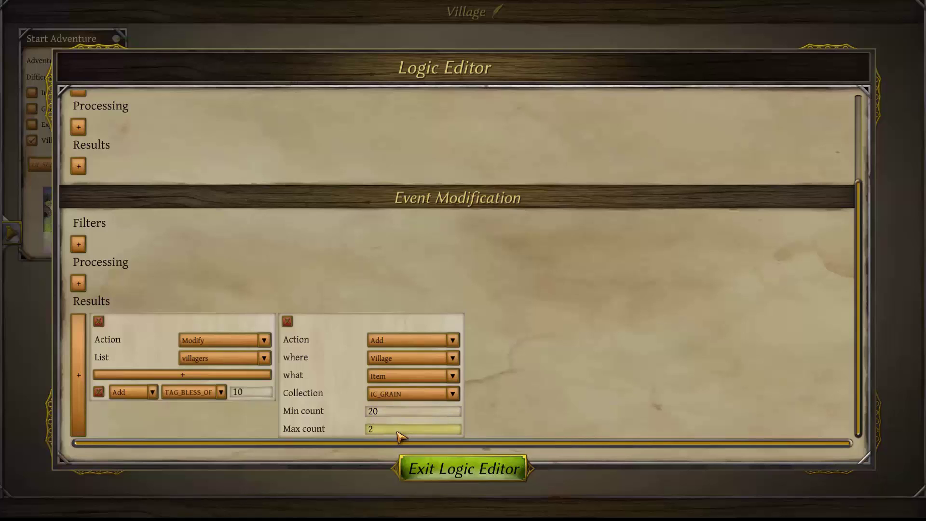
left_click(398, 431)
type("25")
left_click(492, 473)
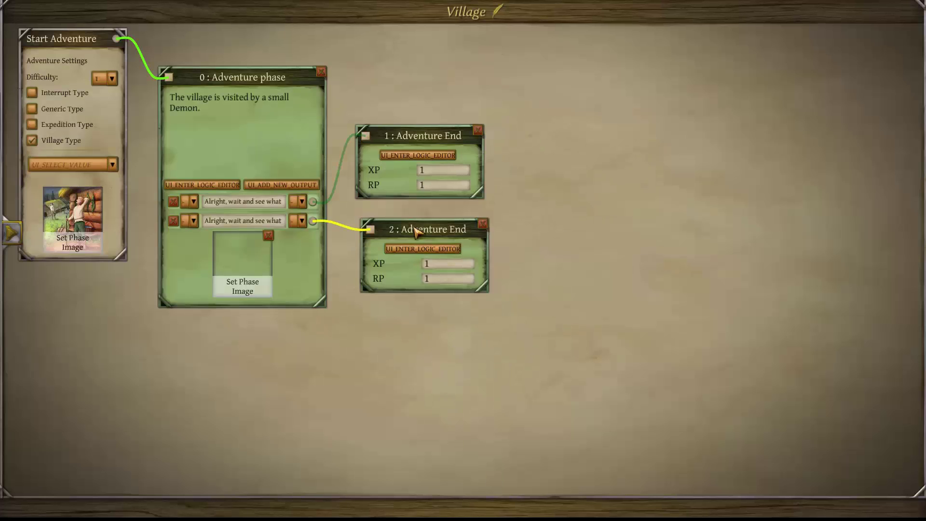
Assign both adventure phase outputs to group 1 and align the first Adventure End node above the second
left_click_drag(414, 233, 413, 233)
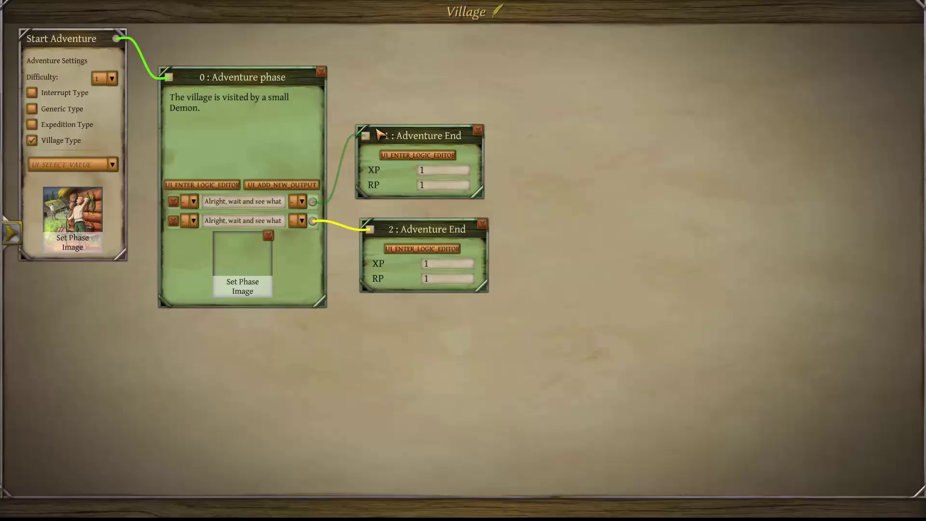
left_click_drag(377, 134, 385, 139)
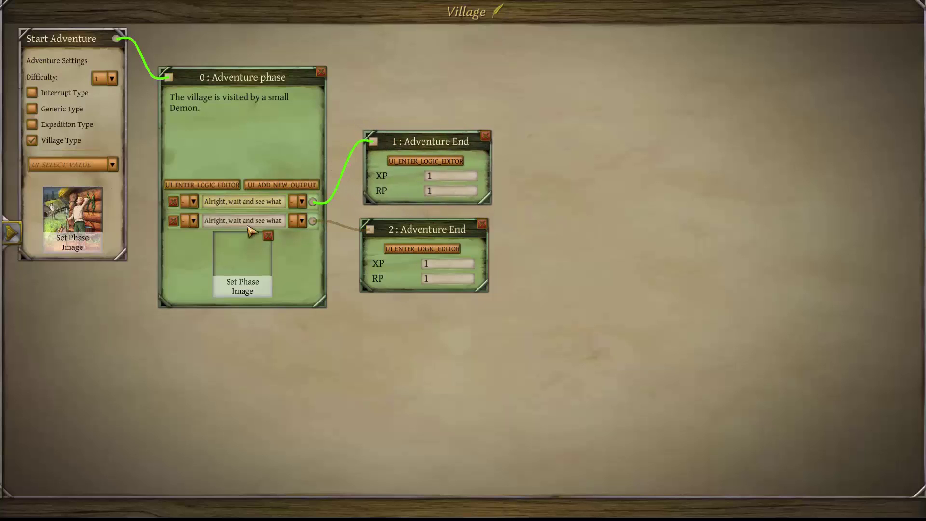
left_click(303, 201)
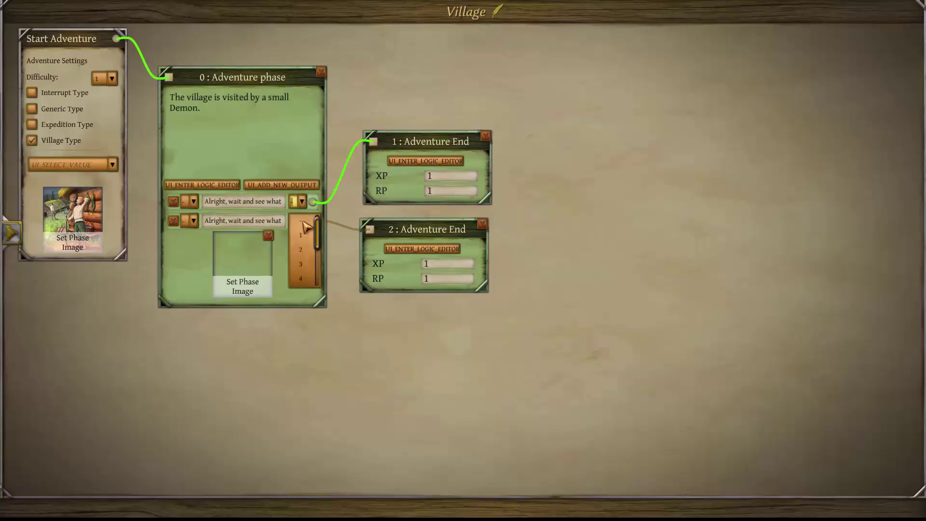
left_click(305, 231)
left_click(302, 221)
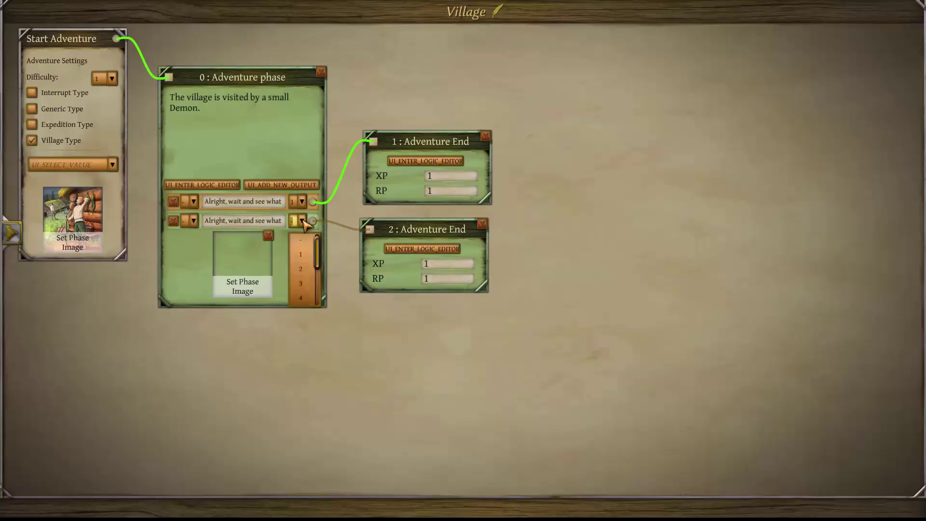
left_click(303, 253)
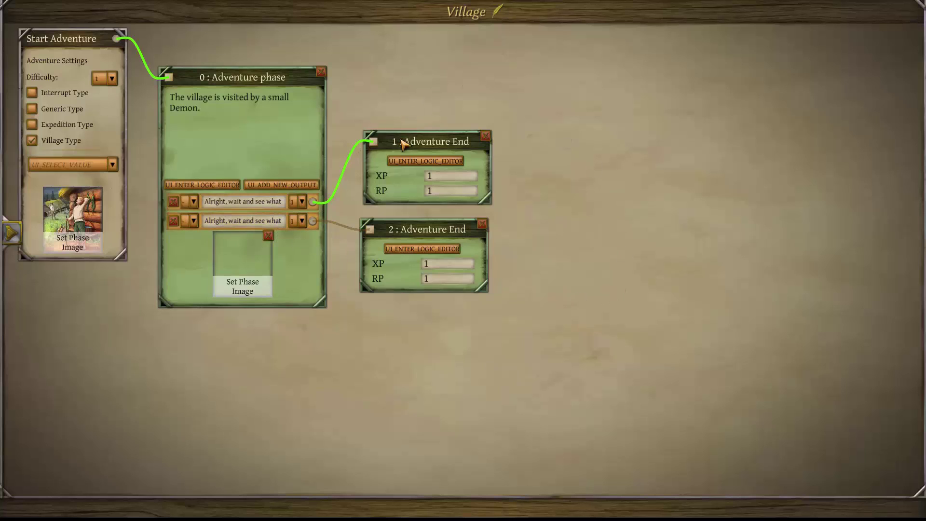
mouse_move(404, 144)
left_mouse_down()
mouse_move(406, 127)
mouse_move(400, 140)
left_mouse_up()
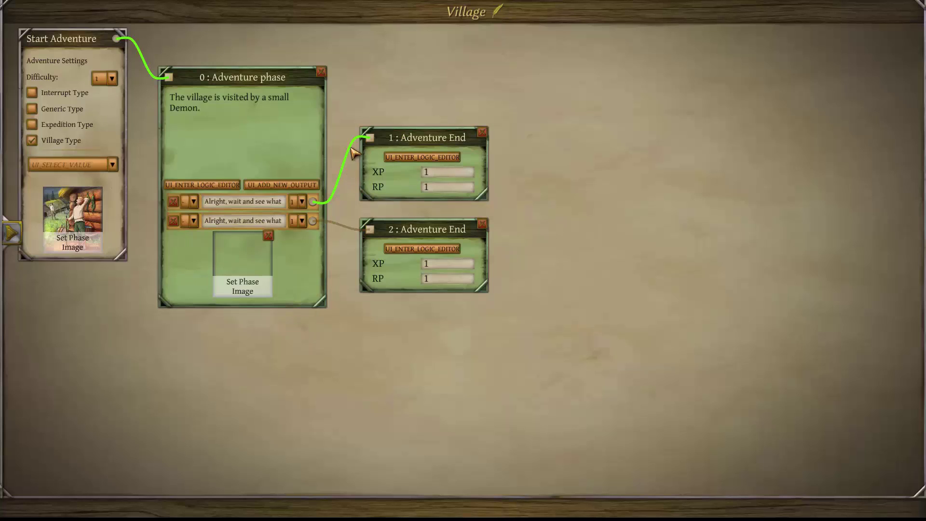